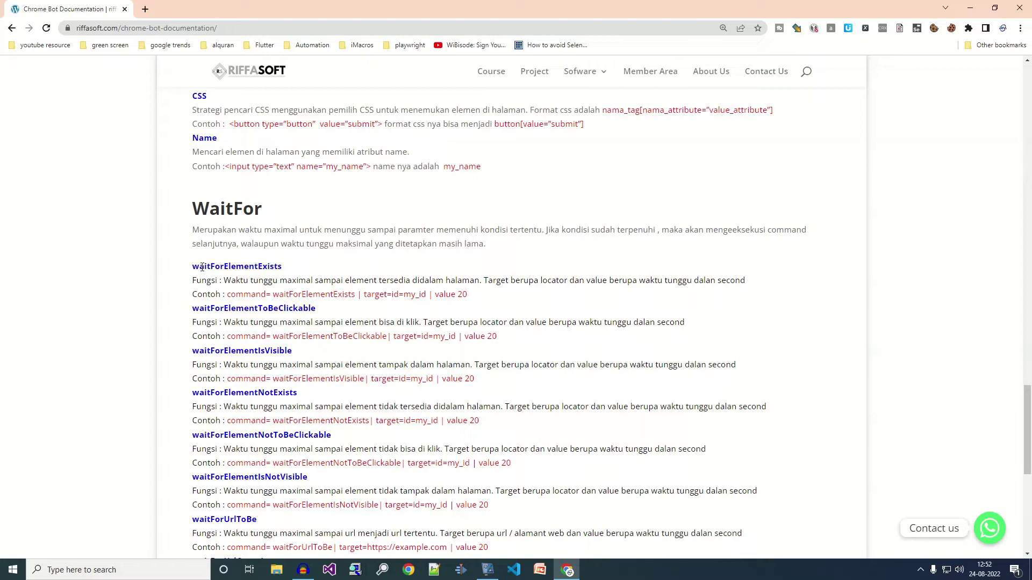
# Step: Read the descriptions, targets and example values of the waitForElementExists and waitForElementToBeClickable commands
pyautogui.moveTo(192, 266); pyautogui.dragTo(248, 265)
pyautogui.click(357, 285)
pyautogui.doubleClick(594, 280)
pyautogui.click(592, 281)
pyautogui.moveTo(231, 295); pyautogui.dragTo(259, 295)
pyautogui.moveTo(364, 294); pyautogui.dragTo(433, 295)
pyautogui.click(399, 294)
pyautogui.click(473, 297)
pyautogui.moveTo(457, 294); pyautogui.dragTo(476, 296)
pyautogui.click(507, 270)
pyautogui.moveTo(433, 336); pyautogui.dragTo(498, 337)
pyautogui.click(488, 338)
pyautogui.click(516, 365)
# Step: Compare the waitForElementExists command with the description of waitForElementIsVisible
pyautogui.moveTo(193, 270); pyautogui.dragTo(296, 275)
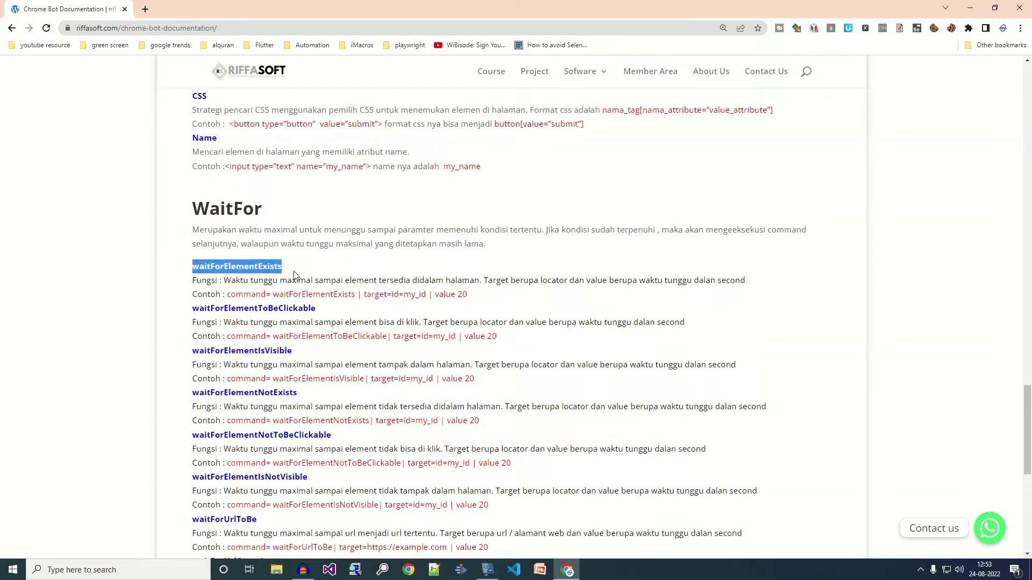
pyautogui.moveTo(192, 350); pyautogui.dragTo(295, 352)
pyautogui.click(339, 350)
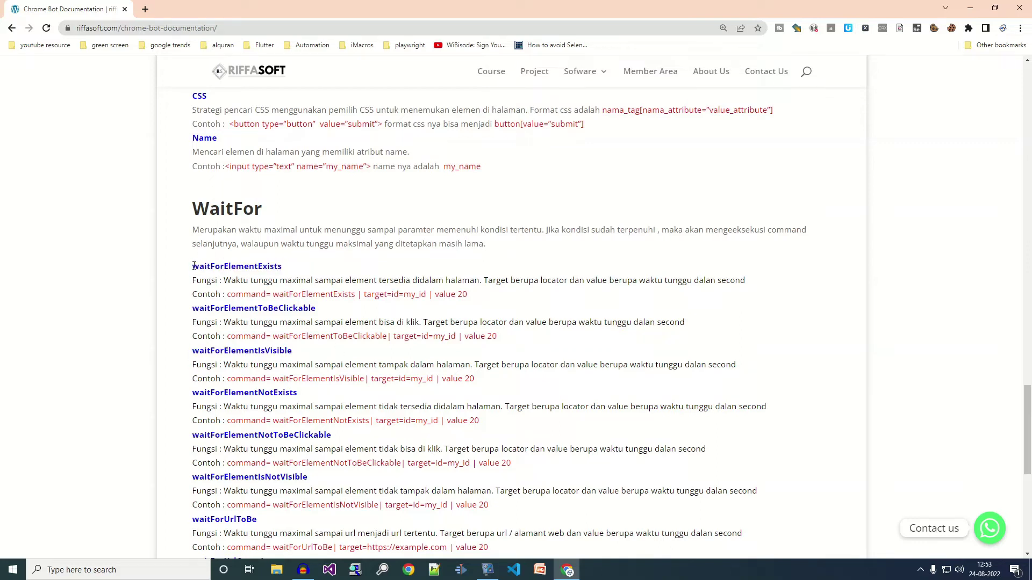
pyautogui.moveTo(194, 266); pyautogui.dragTo(266, 271)
pyautogui.moveTo(191, 357); pyautogui.dragTo(421, 367)
pyautogui.click(421, 367)
pyautogui.moveTo(194, 266); pyautogui.dragTo(305, 269)
pyautogui.click(343, 280)
pyautogui.moveTo(193, 350); pyautogui.dragTo(336, 357)
pyautogui.click(337, 357)
pyautogui.moveTo(195, 349); pyautogui.dragTo(273, 365)
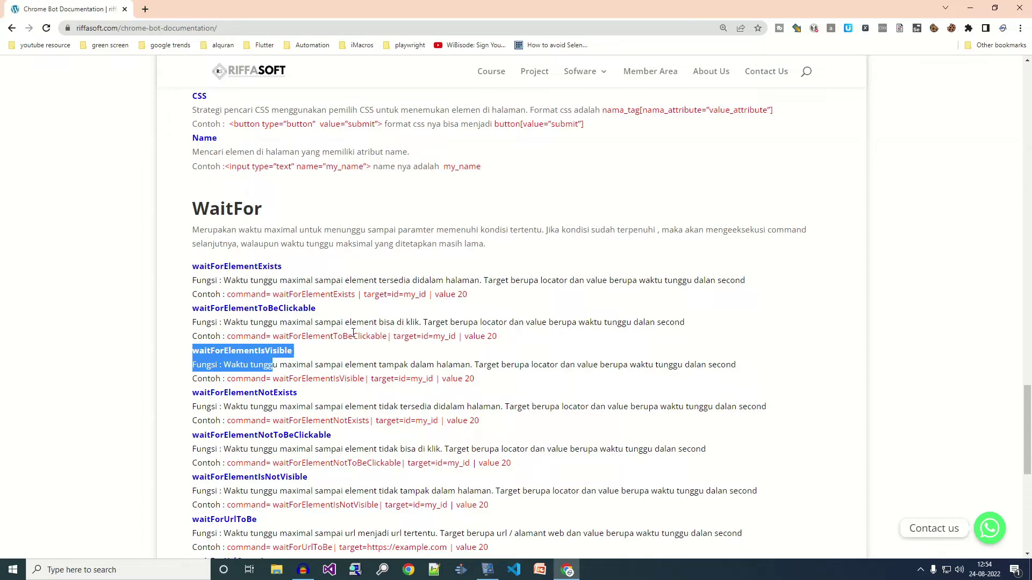
pyautogui.click(344, 367)
pyautogui.moveTo(279, 365); pyautogui.dragTo(375, 366)
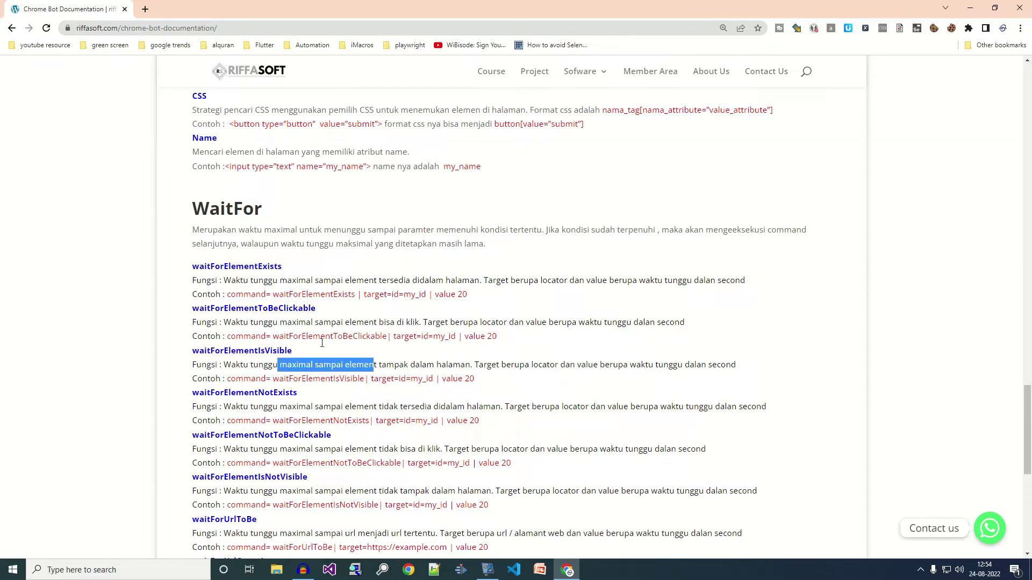
# Step: Match the waitForElementNotExists, waitForElementNotToBeClickable and waitForElementIsNotVisible commands with their positive counterparts
pyautogui.moveTo(193, 393); pyautogui.dragTo(301, 396)
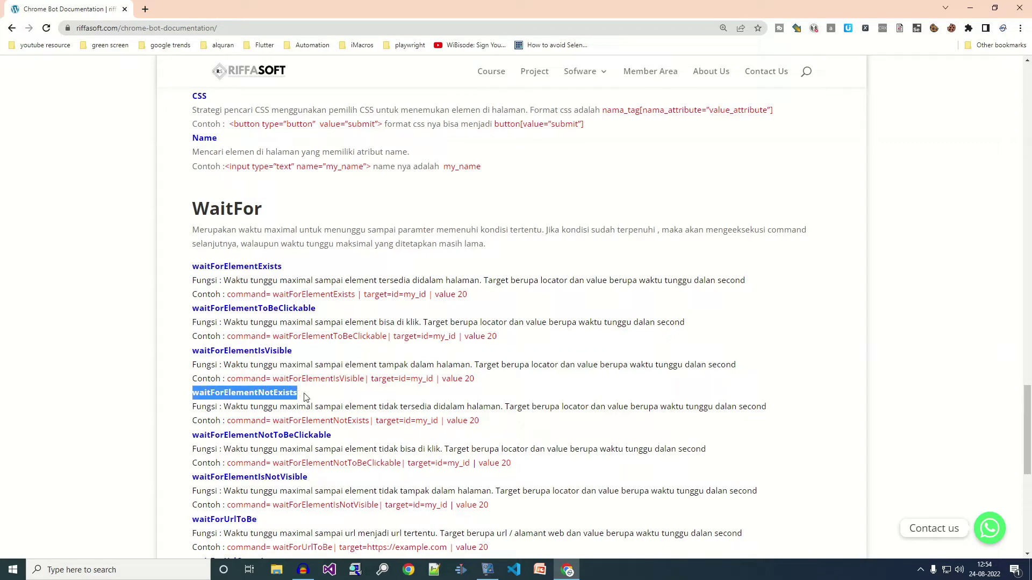
pyautogui.click(335, 405)
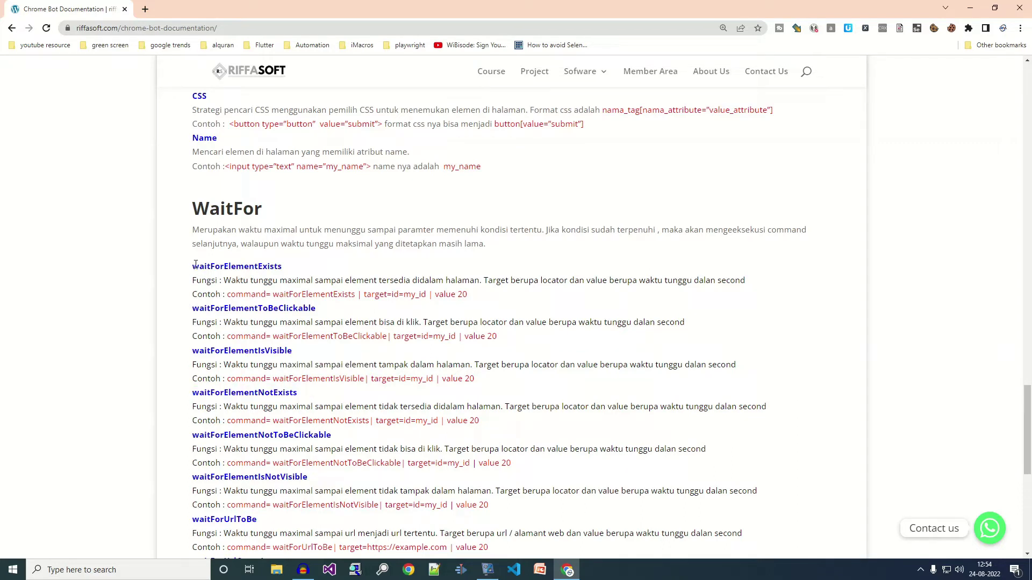
pyautogui.moveTo(192, 267); pyautogui.dragTo(307, 270)
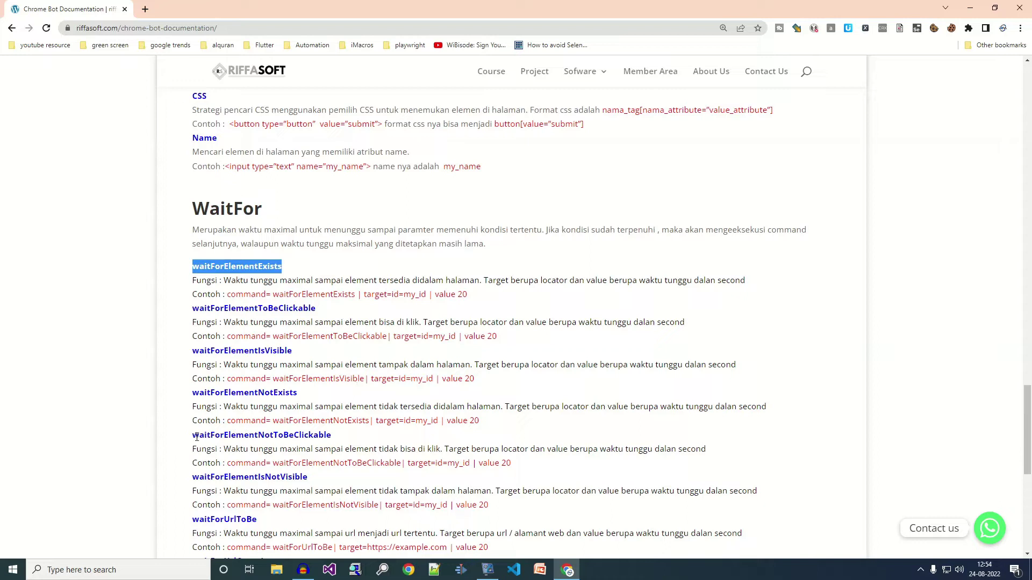
pyautogui.moveTo(199, 436); pyautogui.dragTo(345, 439)
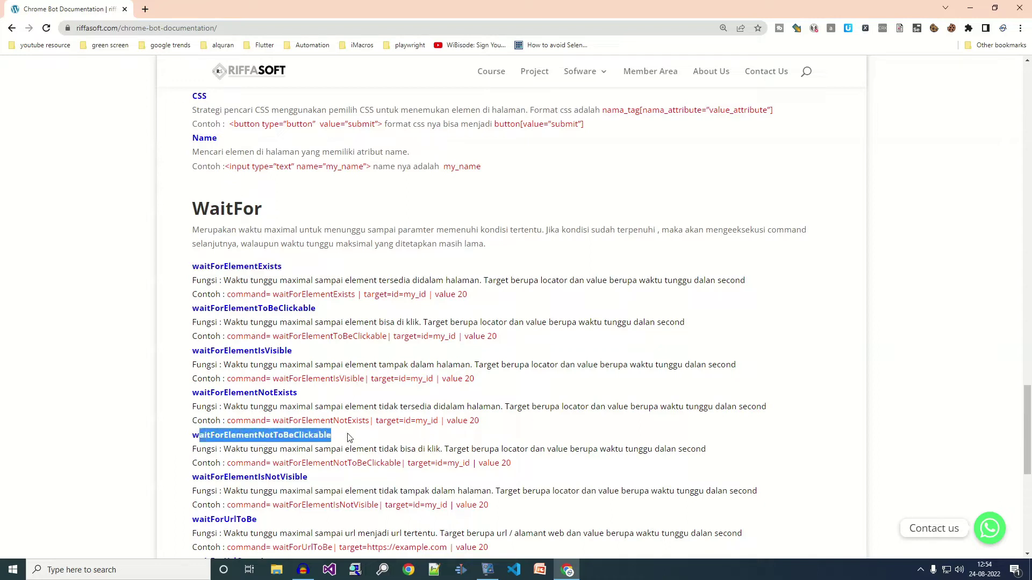
pyautogui.click(194, 310)
pyautogui.moveTo(195, 313); pyautogui.dragTo(331, 317)
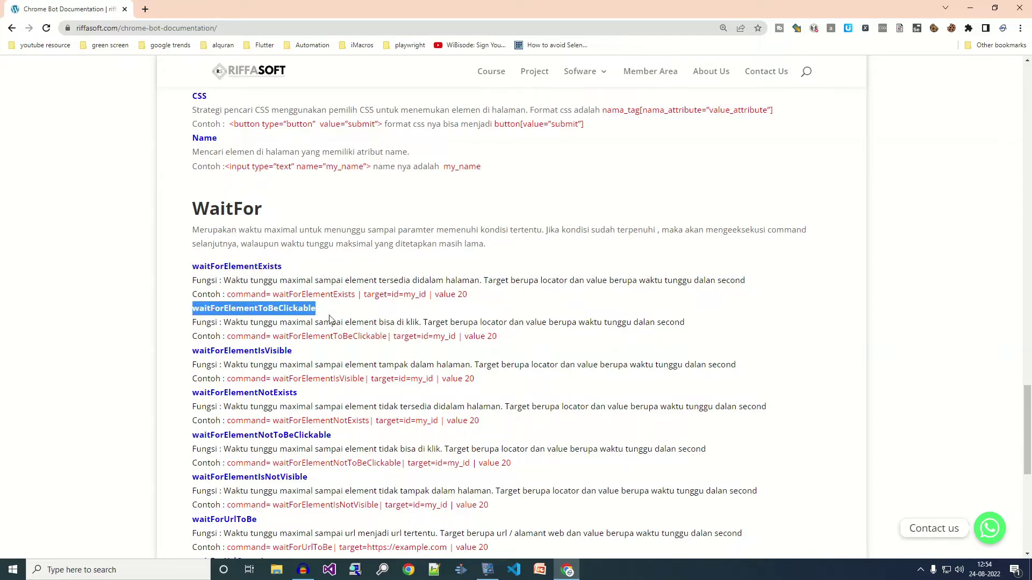
pyautogui.moveTo(189, 480); pyautogui.dragTo(313, 479)
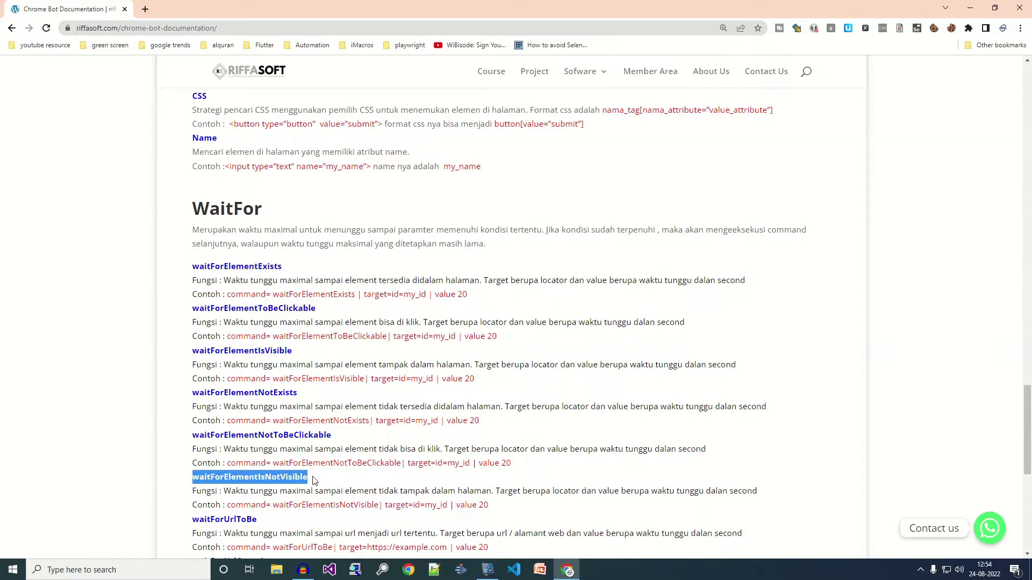
pyautogui.scroll(-1, 323, 387)
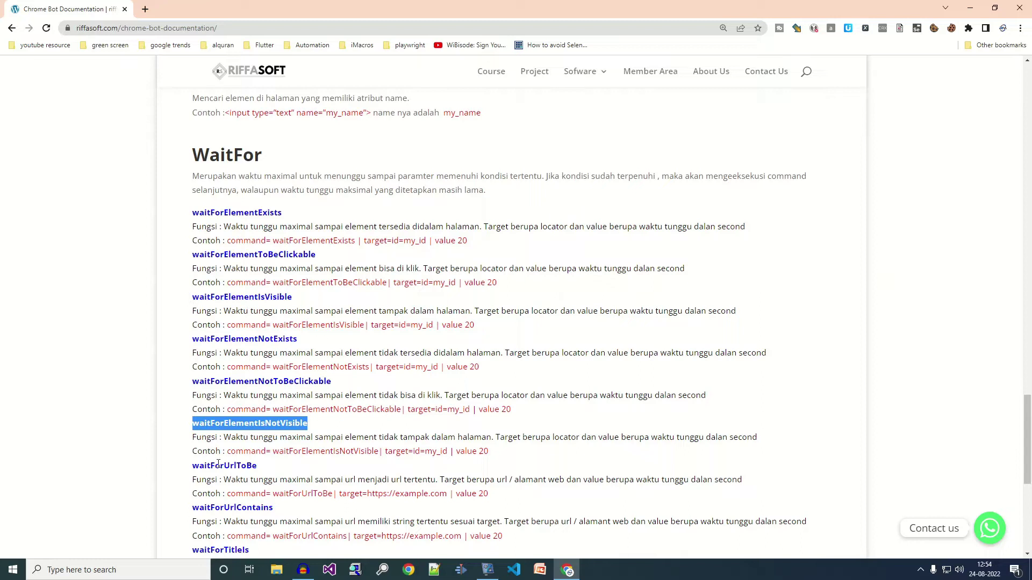
pyautogui.click(299, 322)
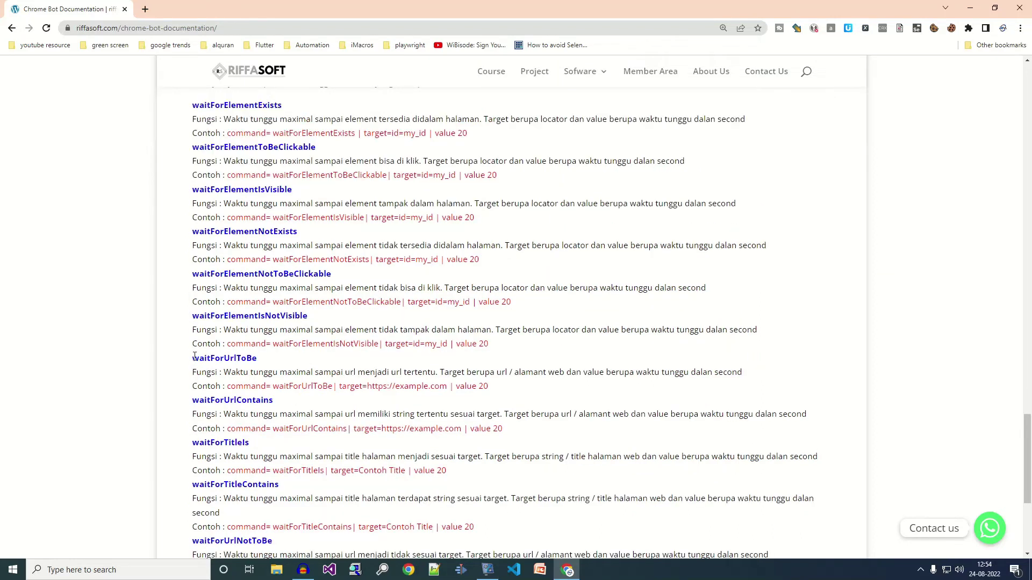
# Step: Read the waitForUrlToBe entry, including its URL target and example command
pyautogui.moveTo(195, 356); pyautogui.dragTo(330, 413)
pyautogui.scroll(-1, 321, 412)
pyautogui.scroll(-2, 321, 412)
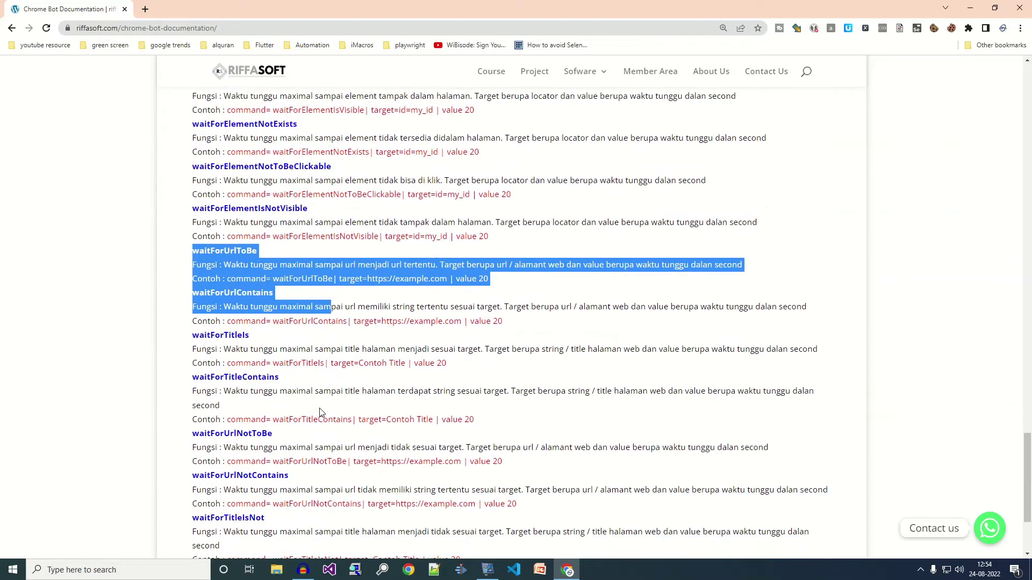
pyautogui.click(197, 247)
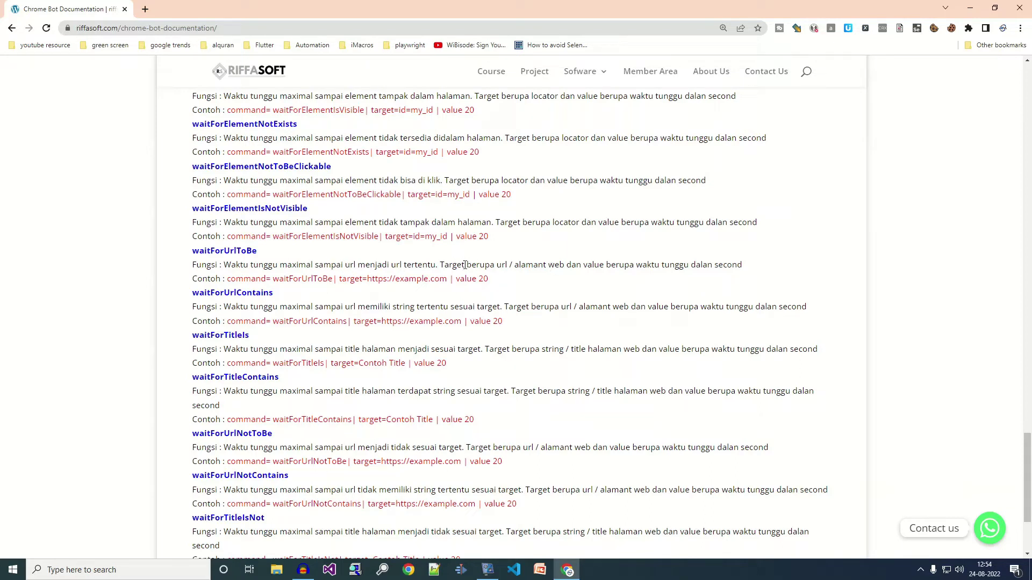
pyautogui.moveTo(496, 267); pyautogui.dragTo(557, 270)
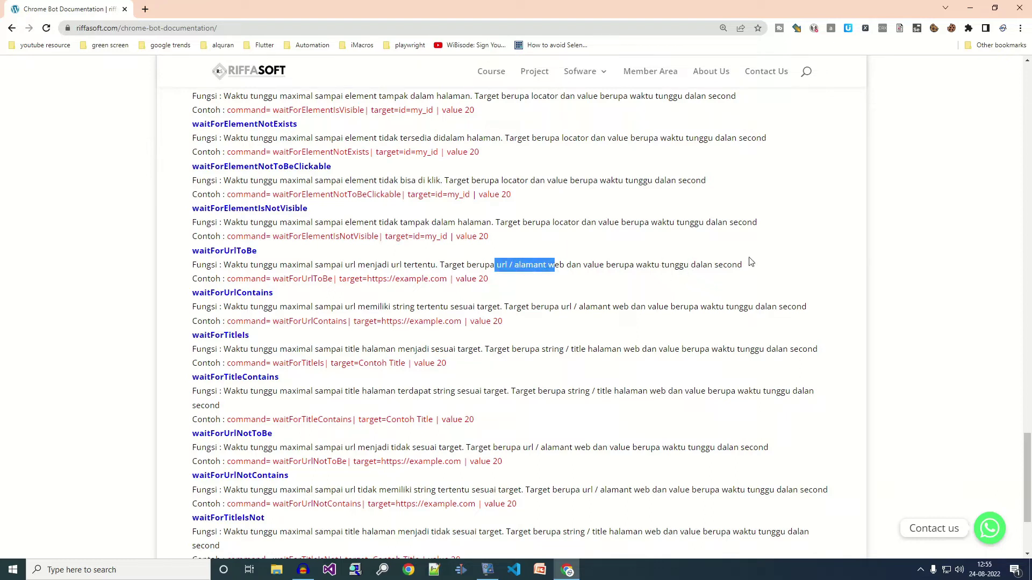
pyautogui.moveTo(343, 217); pyautogui.dragTo(233, 138)
pyautogui.click(334, 268)
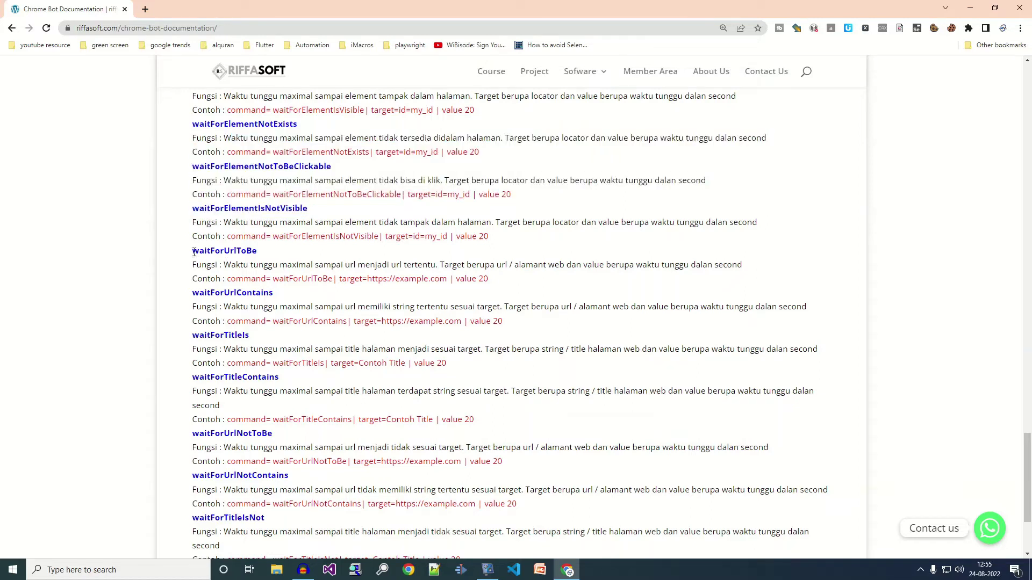
pyautogui.moveTo(198, 252); pyautogui.dragTo(541, 283)
# Step: Read the description and example of the waitForUrlContains command
pyautogui.click(193, 301)
pyautogui.moveTo(224, 306); pyautogui.dragTo(365, 307)
pyautogui.click(275, 315)
pyautogui.moveTo(193, 291); pyautogui.dragTo(556, 326)
pyautogui.click(555, 326)
# Step: Examine the waitForTitleIs and waitForTitleContains entries, including their title target and waiting-time value
pyautogui.moveTo(194, 337); pyautogui.dragTo(488, 374)
pyautogui.click(337, 323)
pyautogui.scroll(-1, 337, 323)
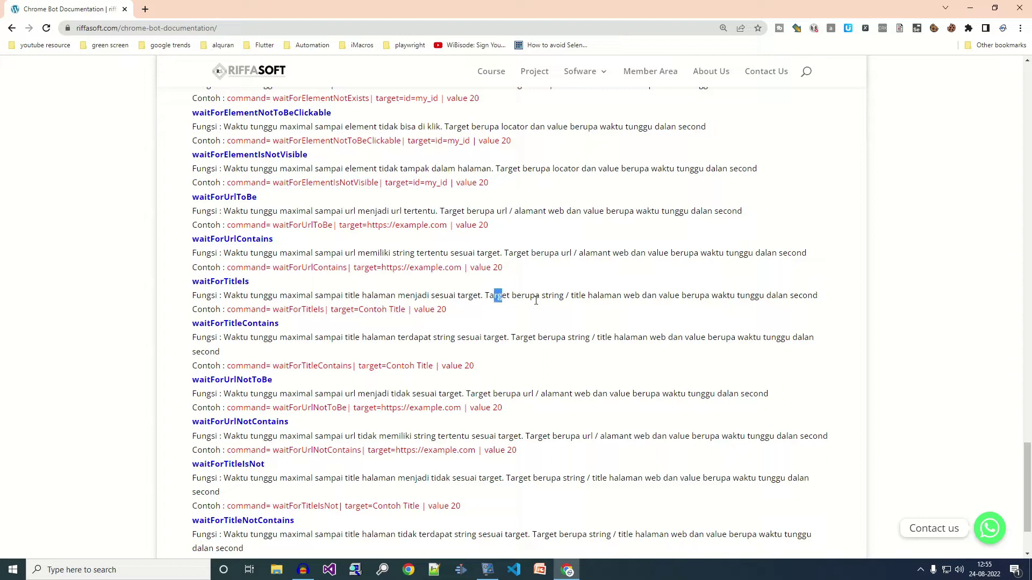
pyautogui.moveTo(493, 295); pyautogui.dragTo(576, 297)
pyautogui.moveTo(652, 296); pyautogui.dragTo(821, 302)
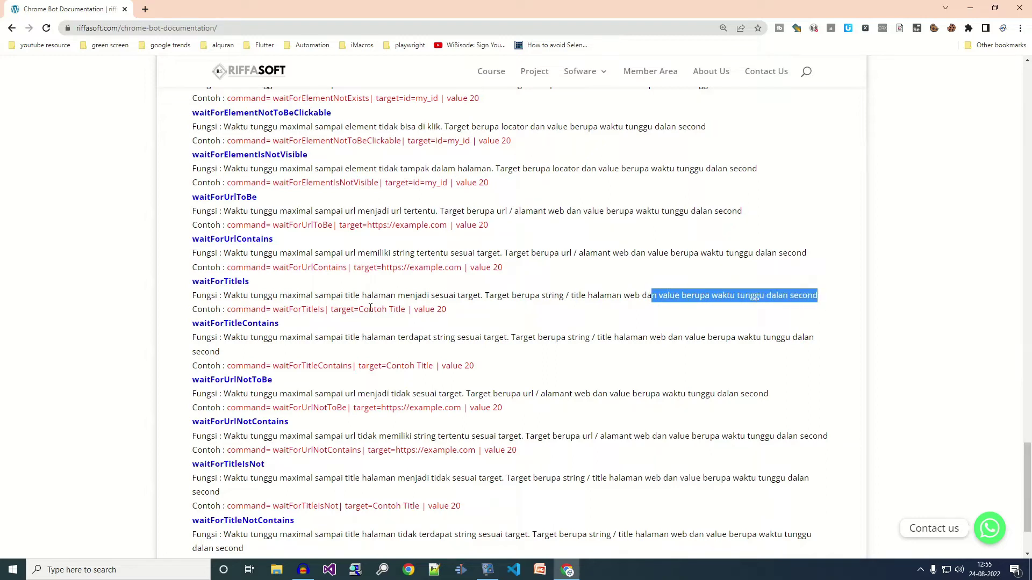
pyautogui.scroll(-1, 370, 308)
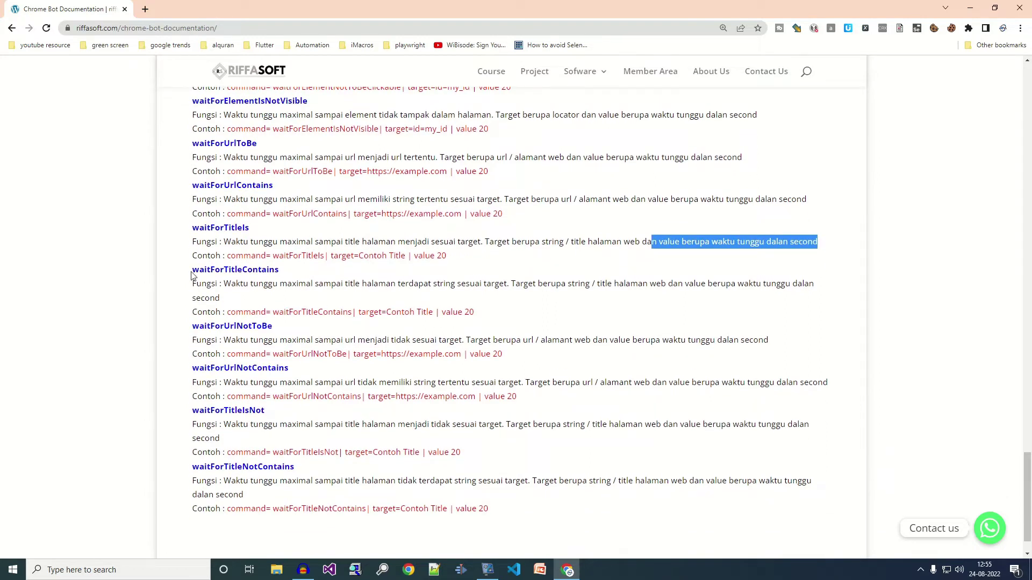
pyautogui.moveTo(192, 229); pyautogui.dragTo(265, 241)
pyautogui.click(213, 224)
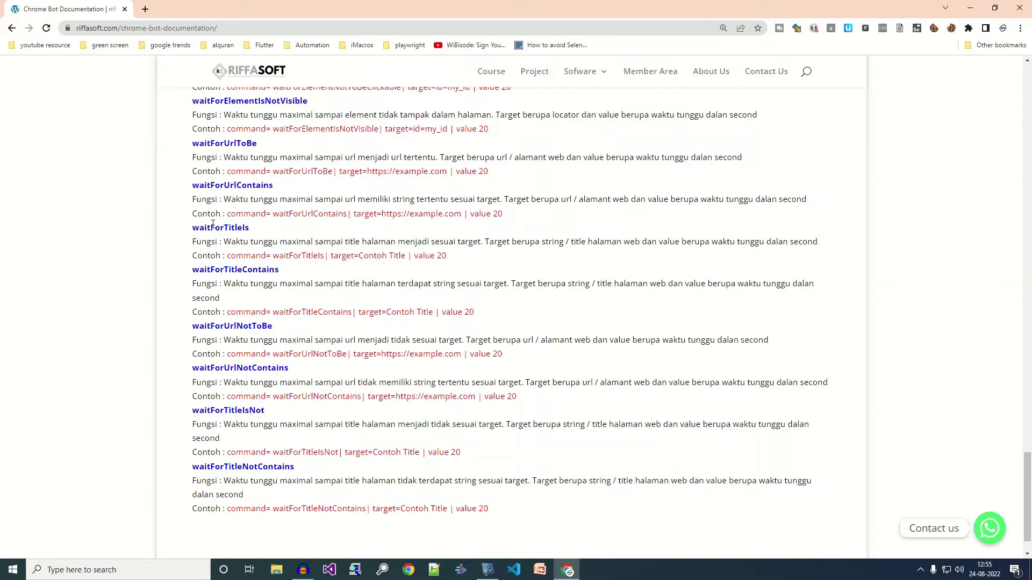
pyautogui.moveTo(193, 226); pyautogui.dragTo(280, 244)
pyautogui.click(193, 271)
pyautogui.moveTo(192, 271); pyautogui.dragTo(300, 305)
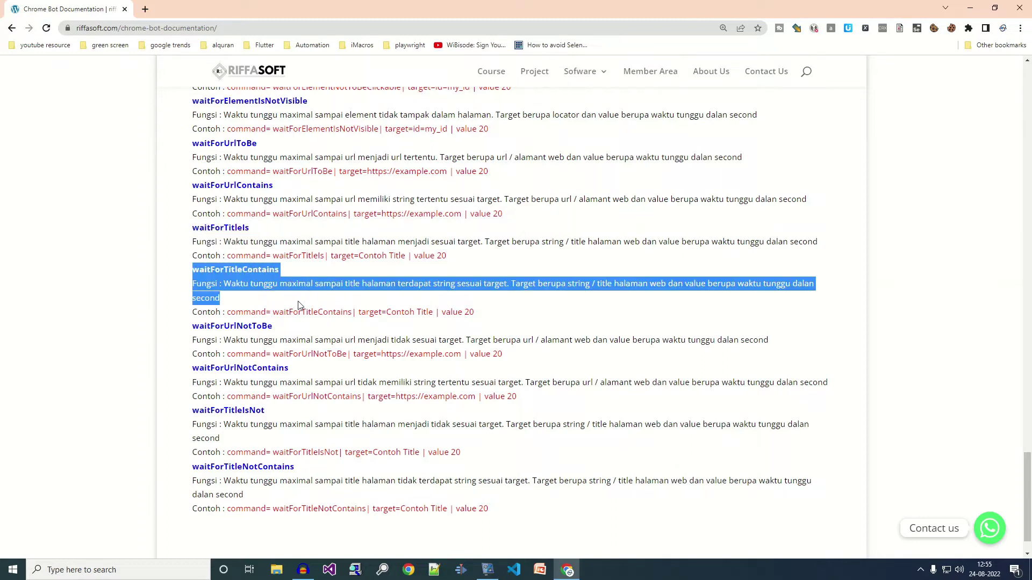
pyautogui.click(299, 305)
# Step: Review the negated URL and title commands at the end of the list, from waitForUrlNotToBe to waitForTitleNotContains
pyautogui.scroll(-1, 296, 308)
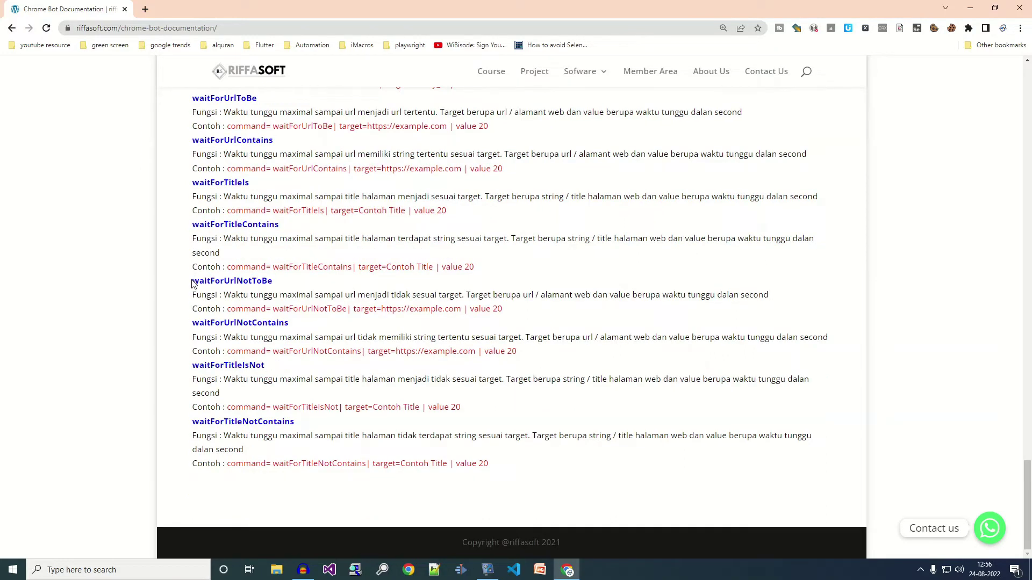
pyautogui.moveTo(193, 281); pyautogui.dragTo(277, 285)
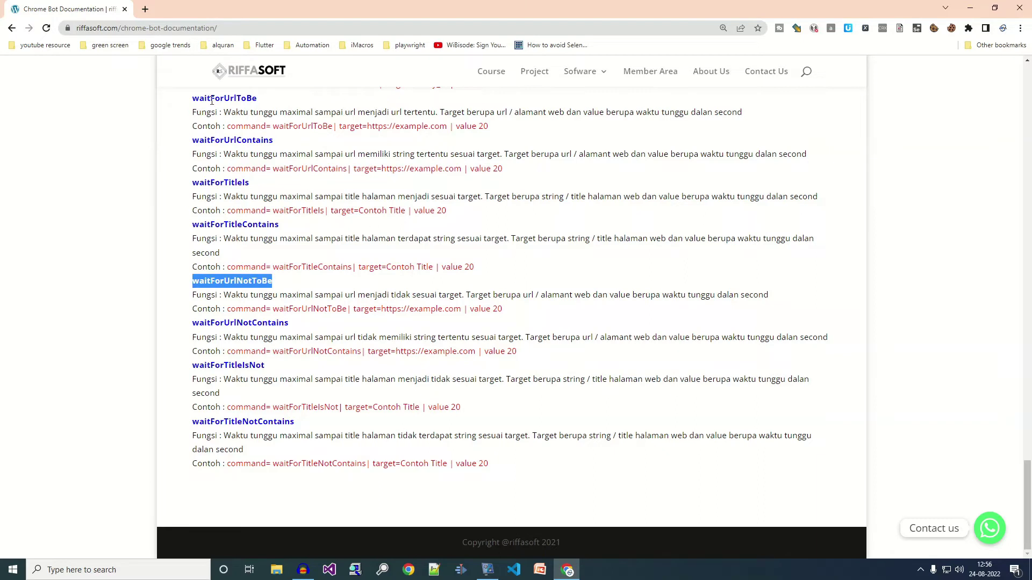
pyautogui.click(315, 299)
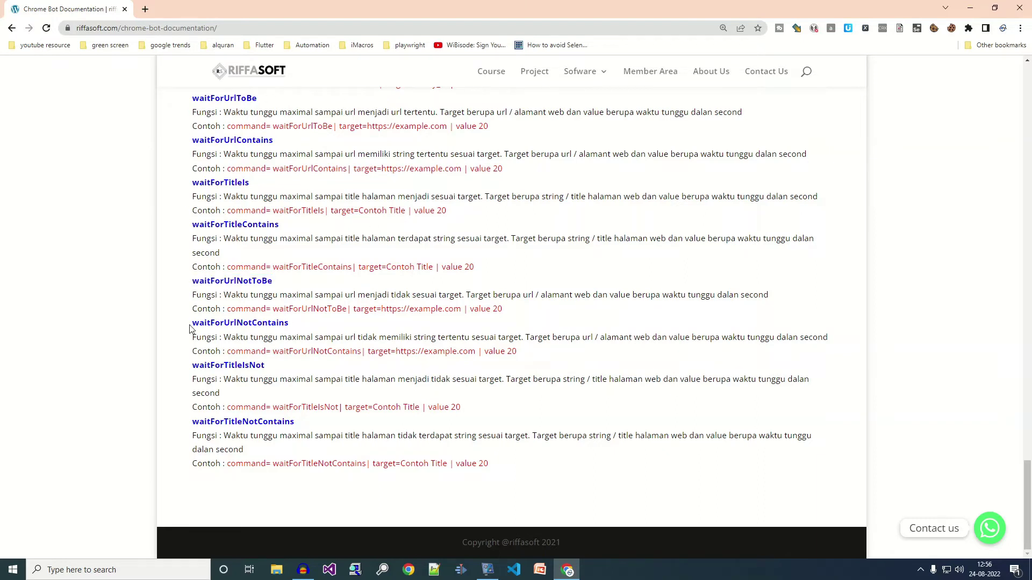
pyautogui.moveTo(191, 325); pyautogui.dragTo(300, 328)
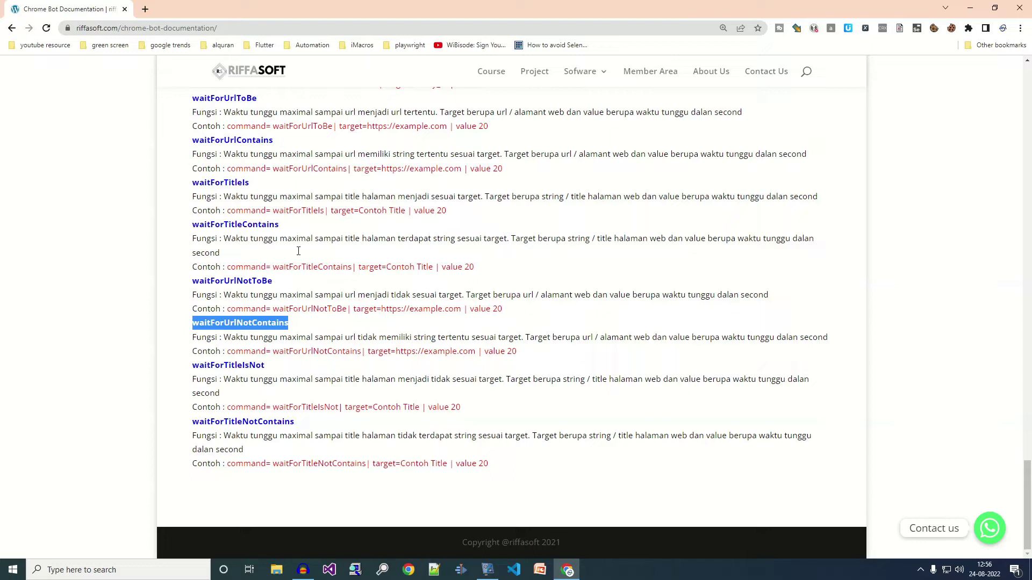
pyautogui.click(215, 374)
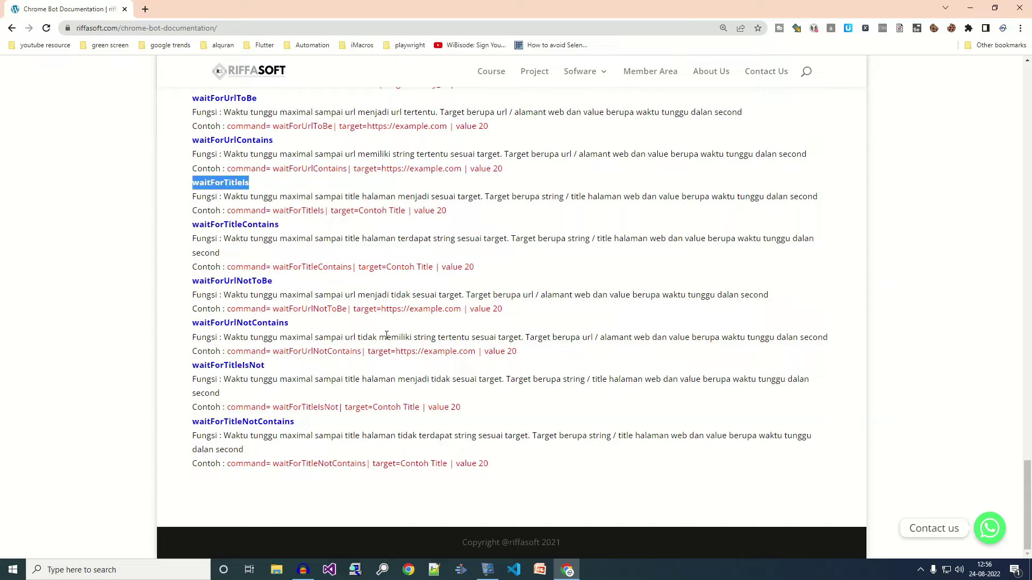
pyautogui.moveTo(193, 421); pyautogui.dragTo(351, 420)
pyautogui.click(368, 405)
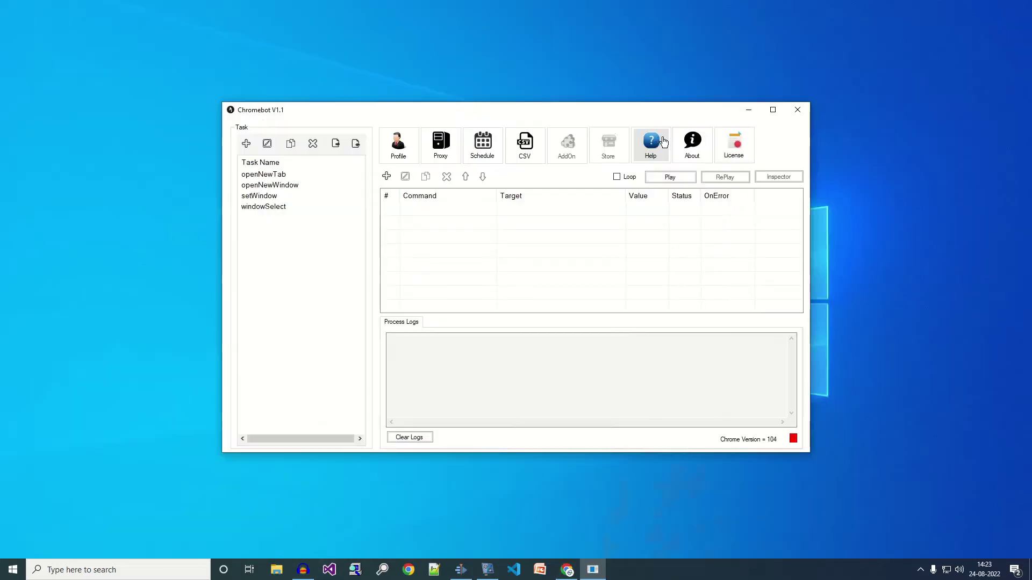
# Step: Create a new Chromebot task named waitfor
pyautogui.click(247, 144)
pyautogui.write('waitfor')
pyautogui.click(503, 316)
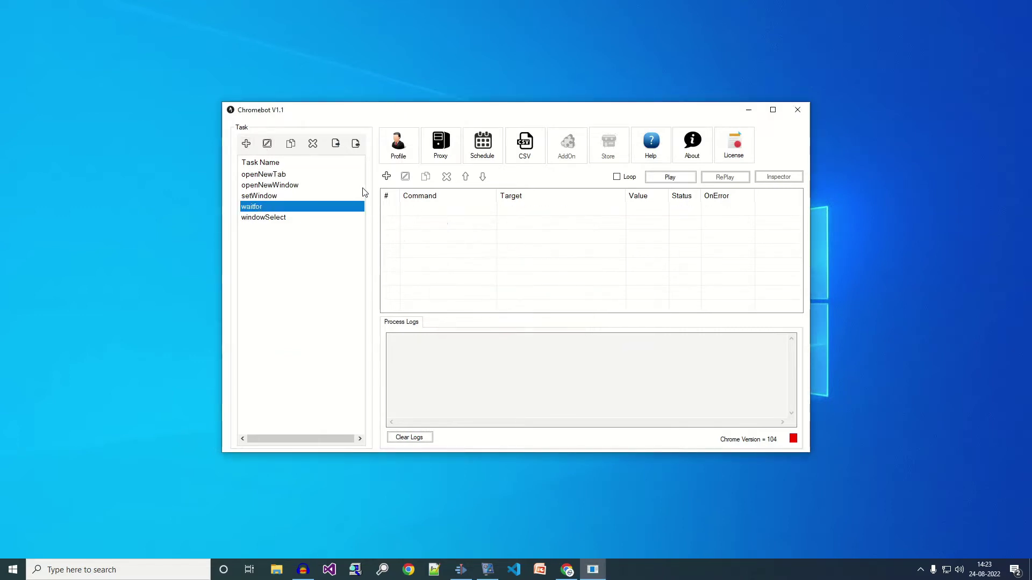
pyautogui.click(386, 176)
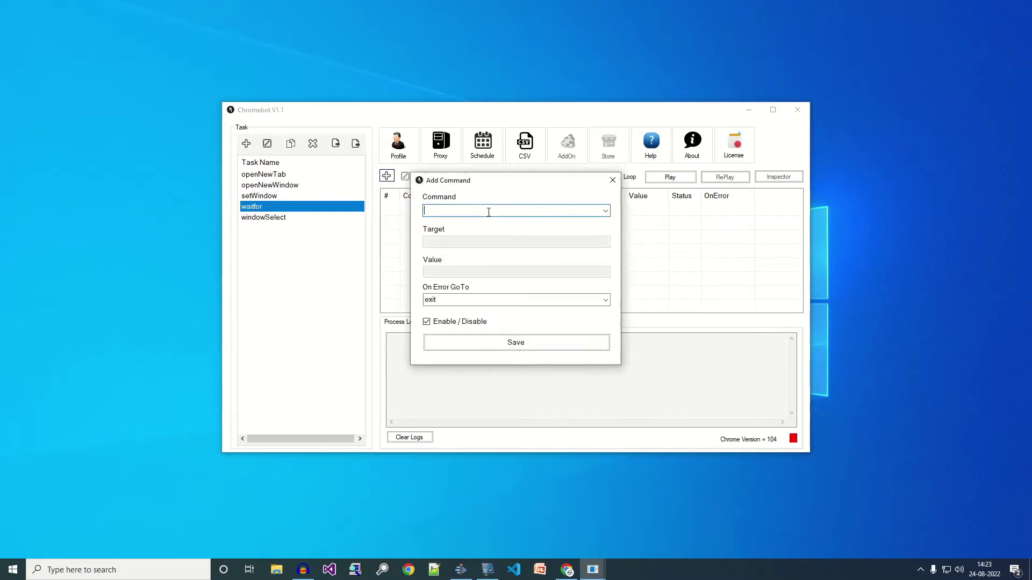
pyautogui.write('open')
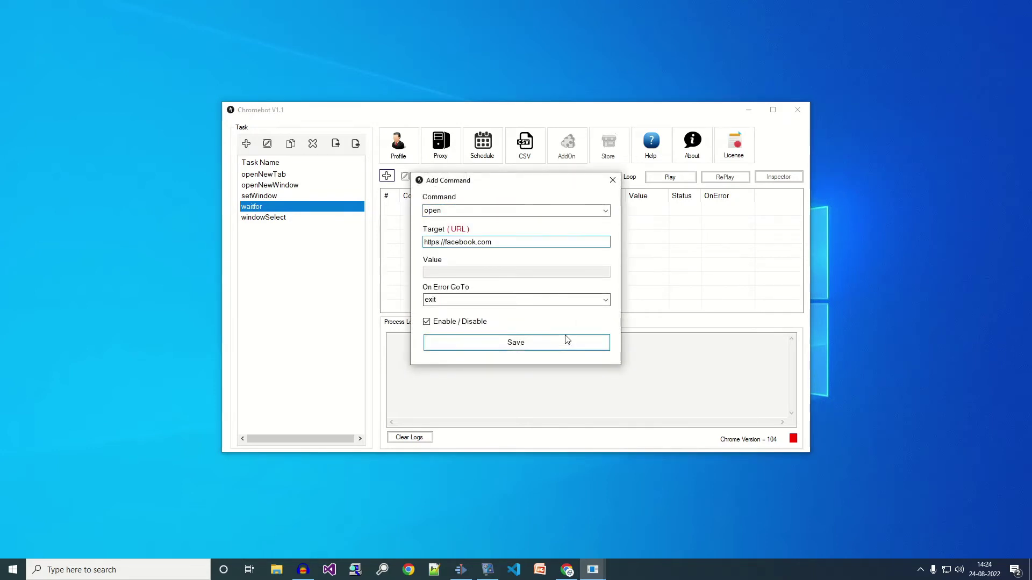
pyautogui.click(567, 342)
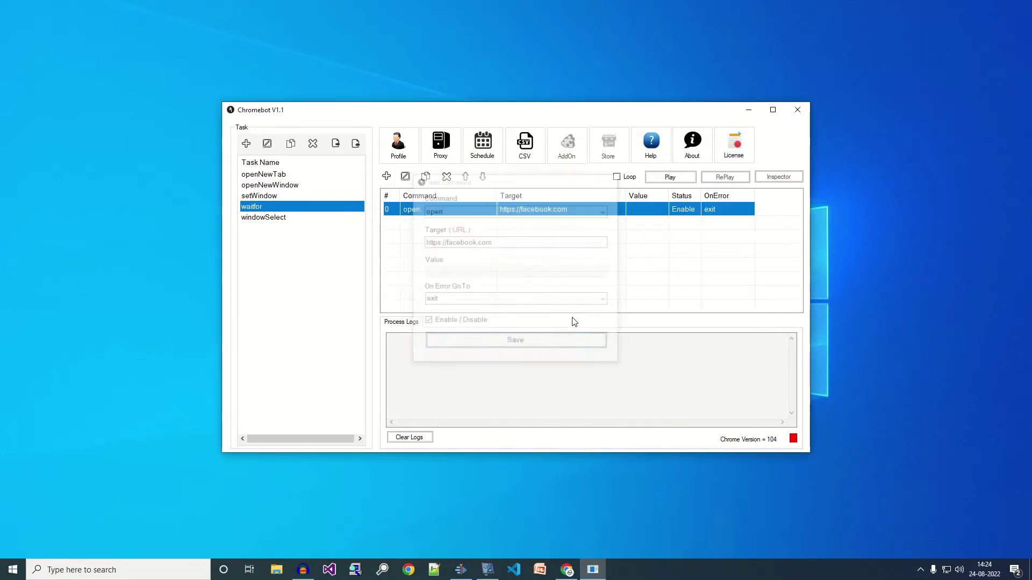
# Step: Run the waitfor task, inspect the login page's email or phone number field in the developer tools, and enlarge the code
pyautogui.click(683, 180)
pyautogui.rightClick(392, 97)
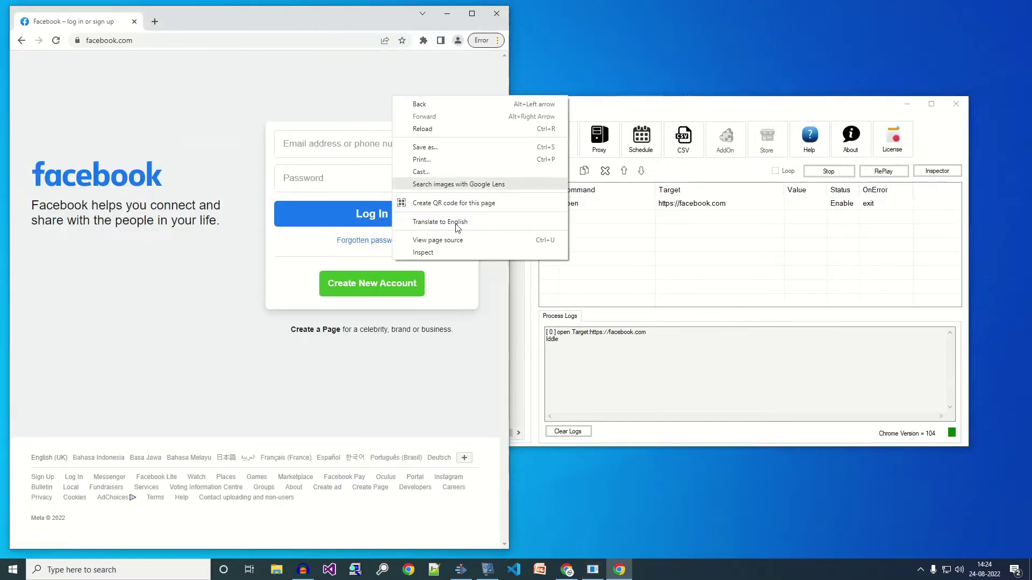
pyautogui.click(458, 252)
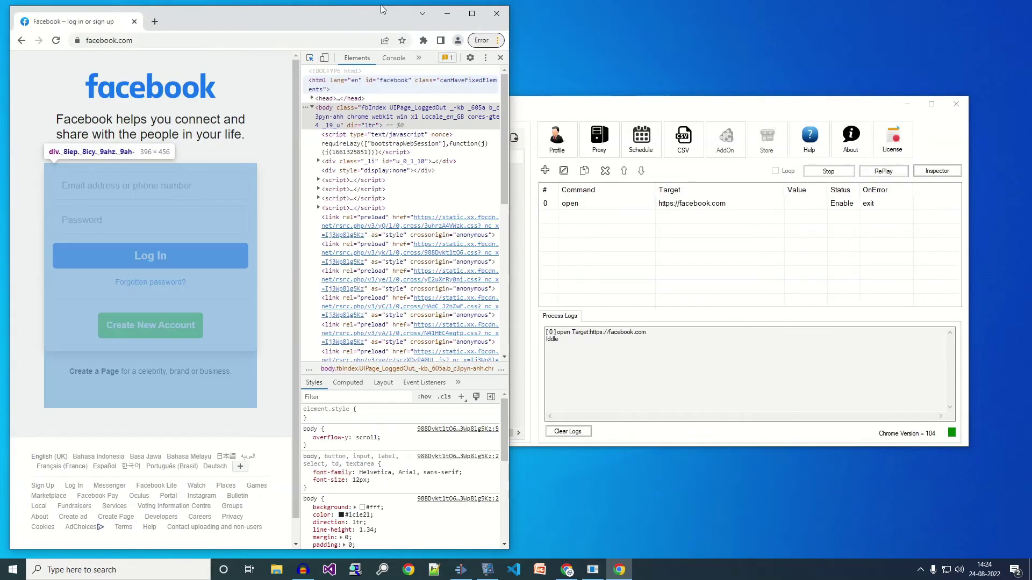
pyautogui.click(120, 183)
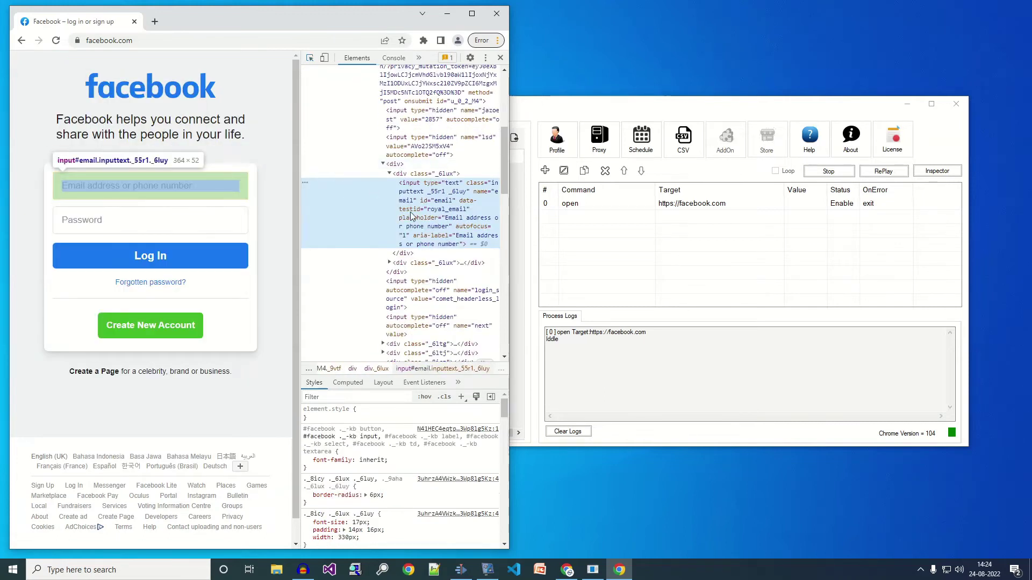
pyautogui.hotkey('ctrl', '+')
pyautogui.hotkey('ctrl', '+')
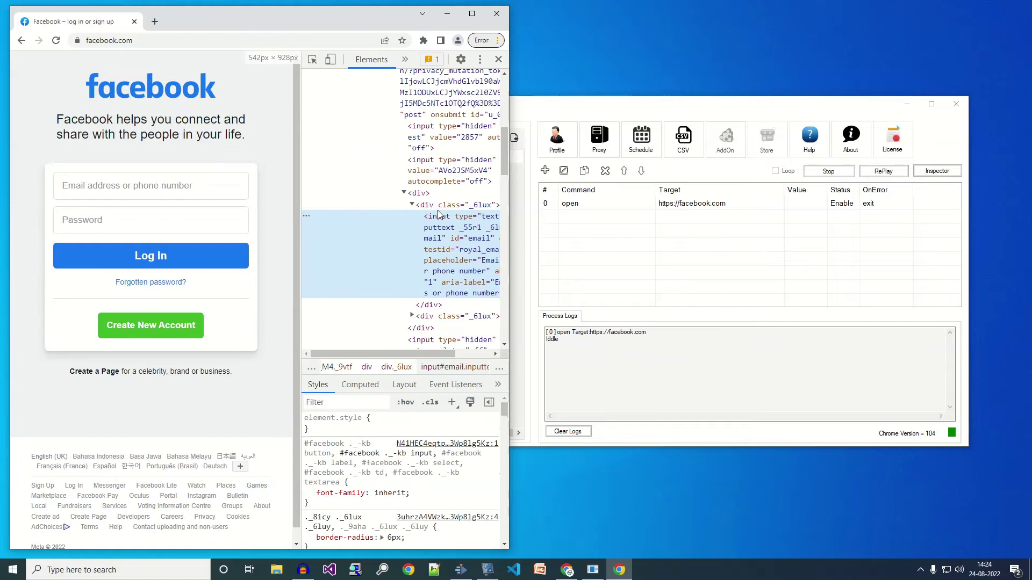
# Step: Copy the id value email of the email or phone number field from the inspected page code
pyautogui.doubleClick(478, 240)
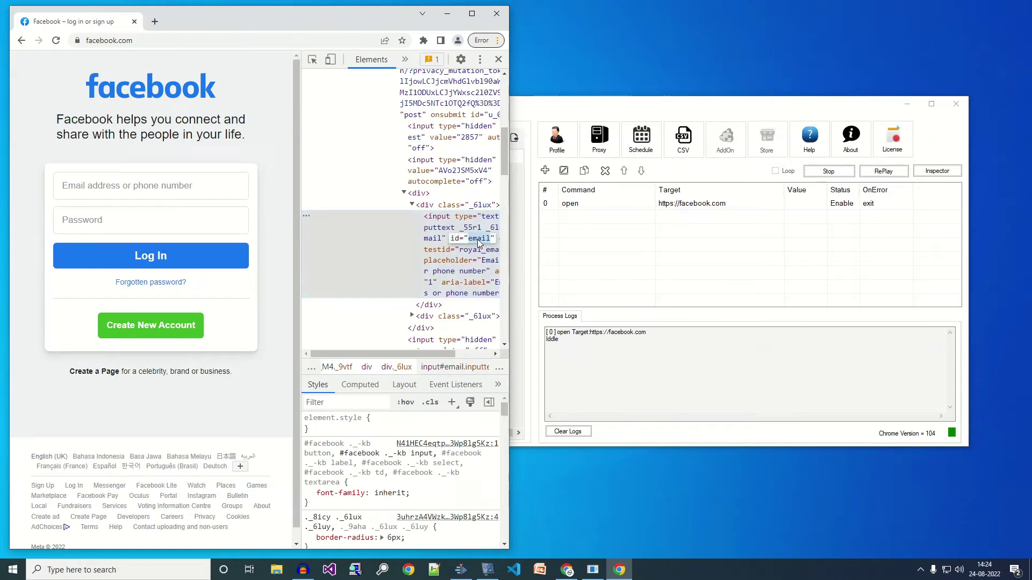
pyautogui.rightClick(478, 239)
pyautogui.click(538, 279)
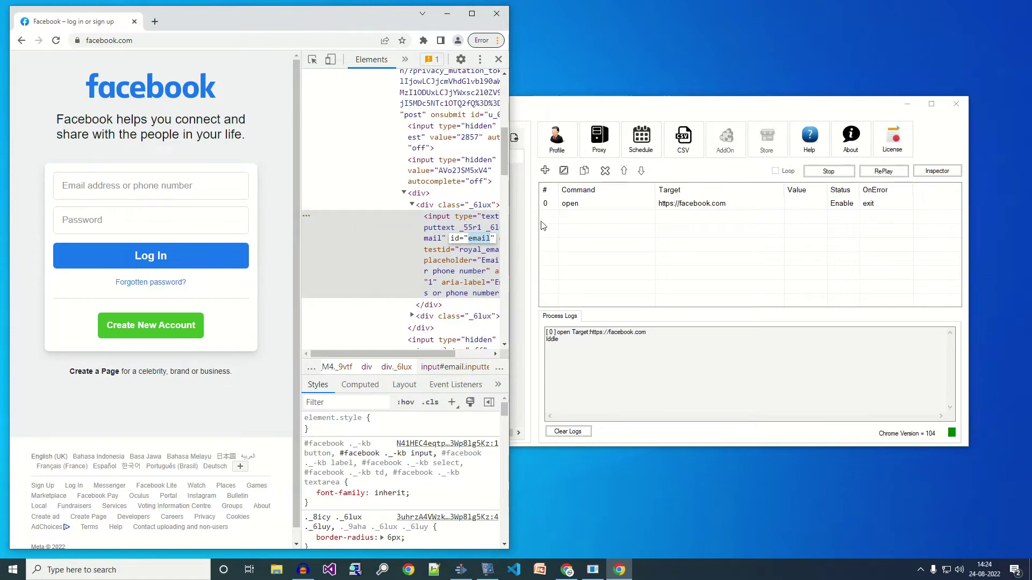
# Step: Add a waitForElementExists command to the waitfor task with locator id email, a 20-second wait and exit on error
pyautogui.click(544, 171)
pyautogui.write('waitForElementExists')
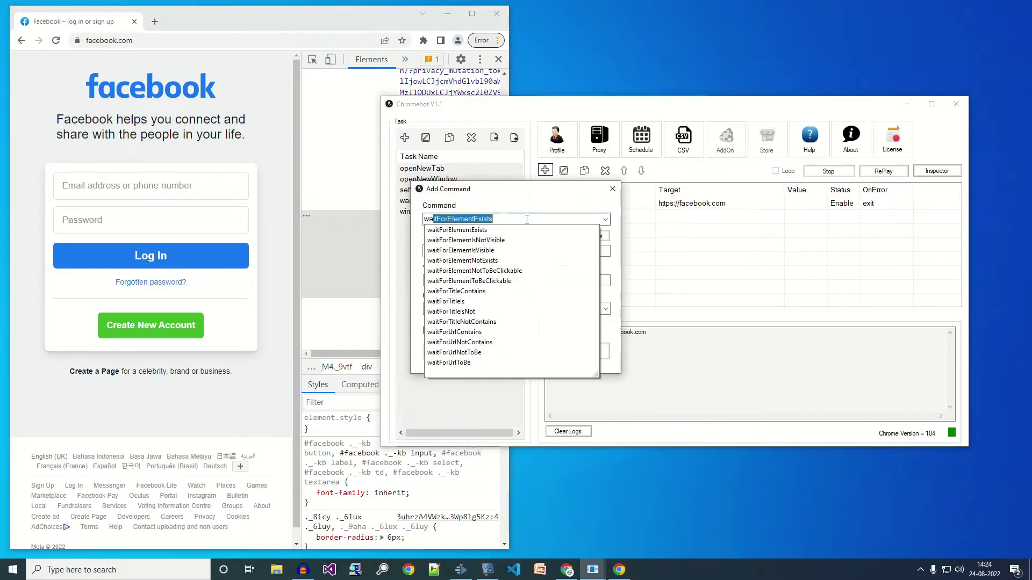
pyautogui.click(513, 230)
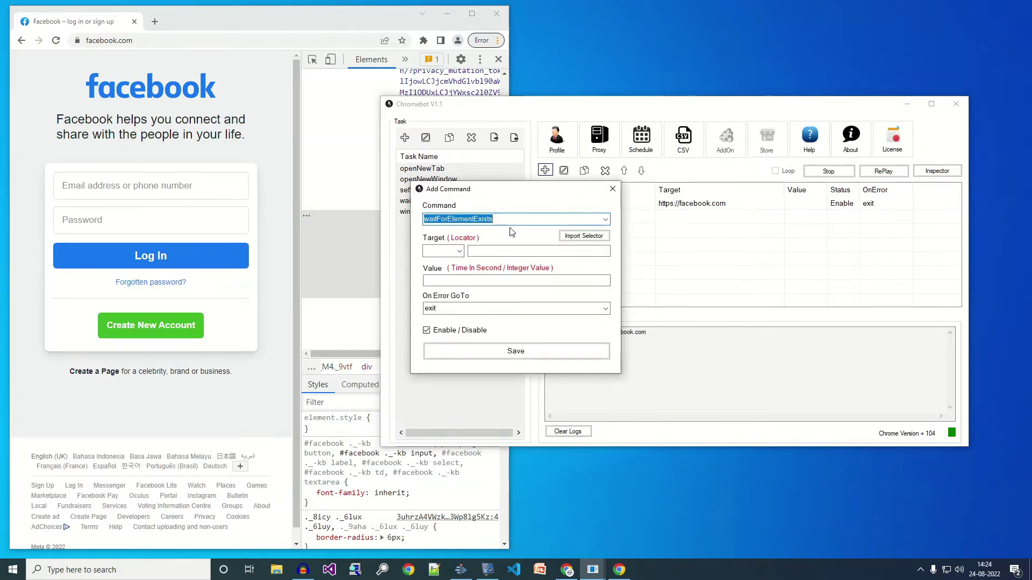
pyautogui.click(460, 251)
pyautogui.click(433, 262)
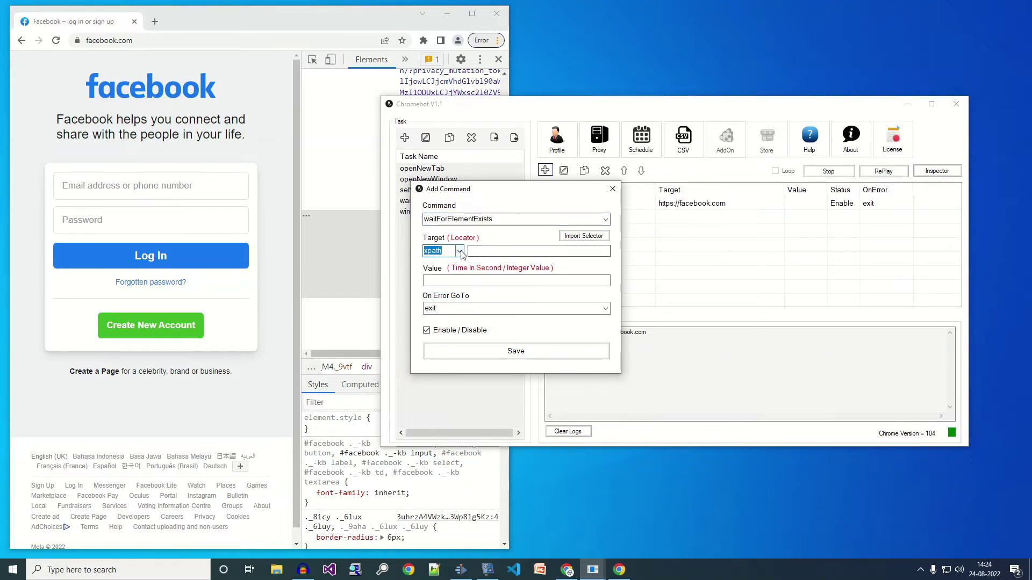
pyautogui.click(459, 251)
pyautogui.click(463, 264)
pyautogui.click(474, 251)
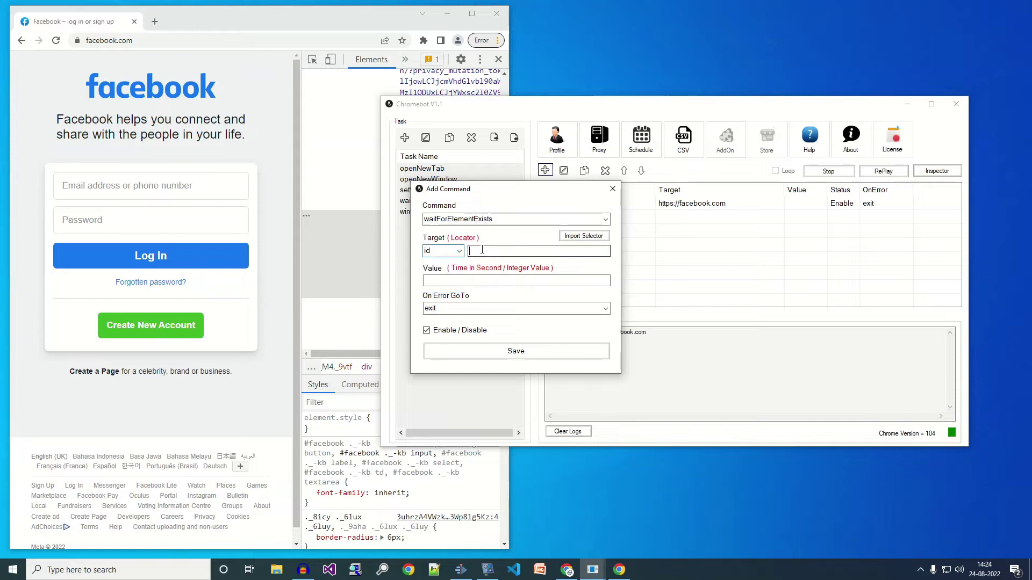
pyautogui.write('email')
pyautogui.click(493, 279)
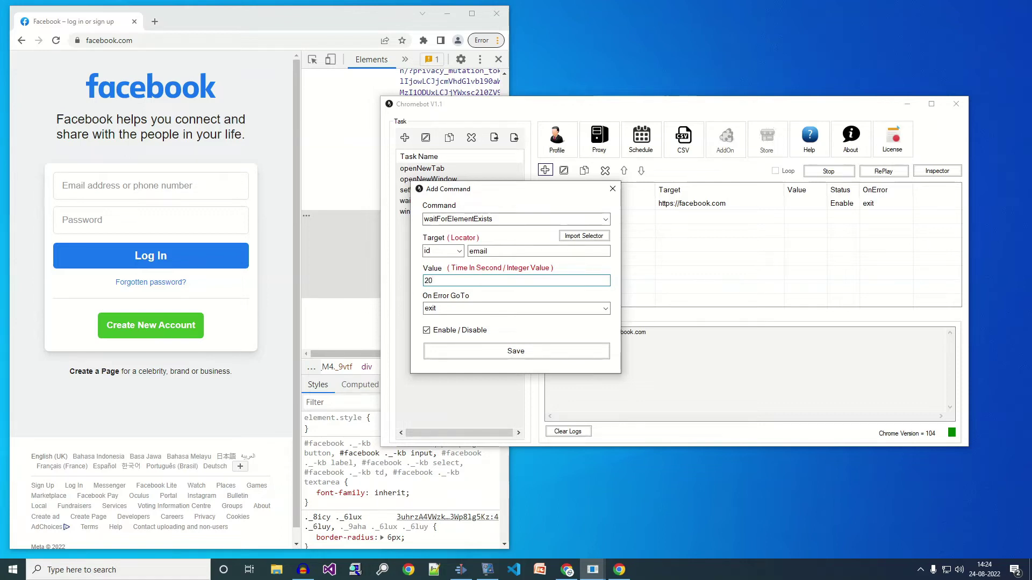
pyautogui.click(530, 356)
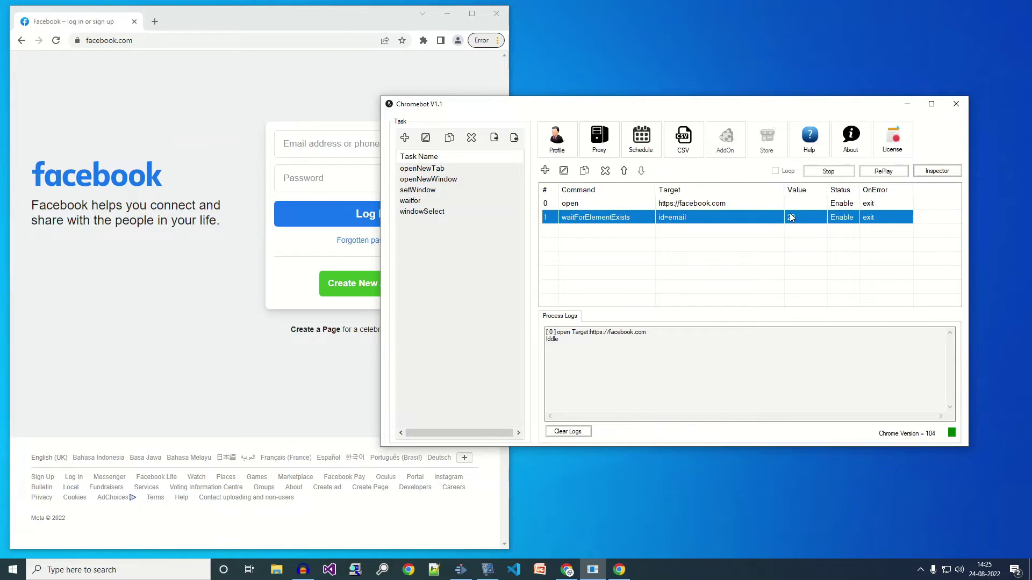
# Step: Run the waitfor task and check the waitForElementExists entry for id=email in the process logs
pyautogui.click(881, 173)
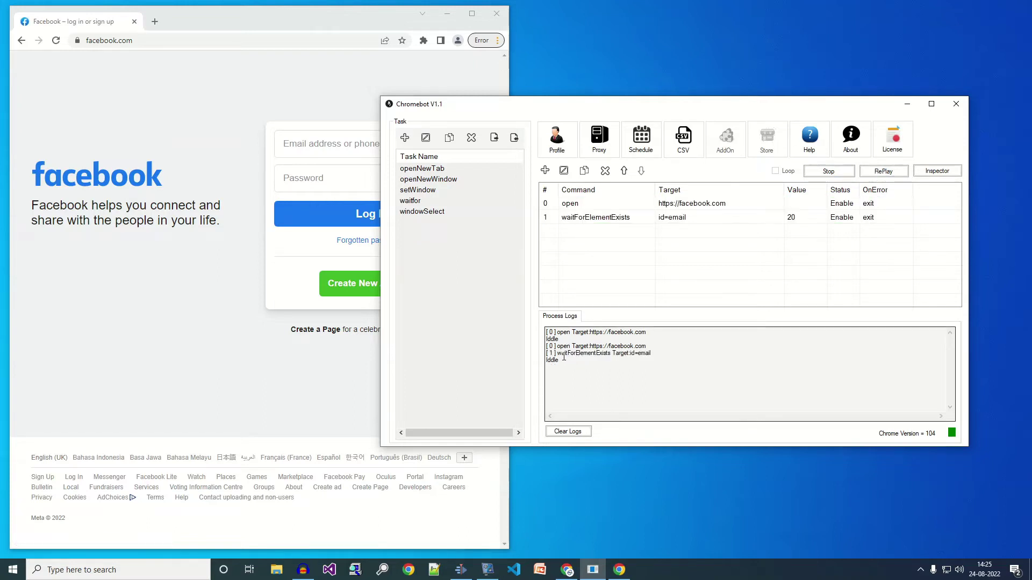
pyautogui.moveTo(561, 354); pyautogui.dragTo(650, 355)
pyautogui.click(664, 365)
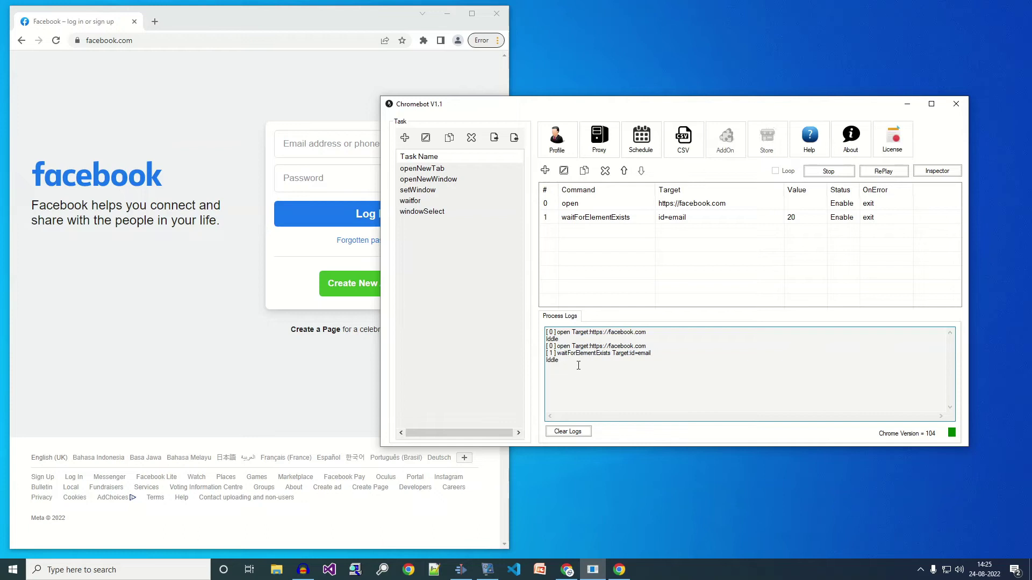
pyautogui.moveTo(560, 354); pyautogui.dragTo(652, 355)
pyautogui.click(644, 343)
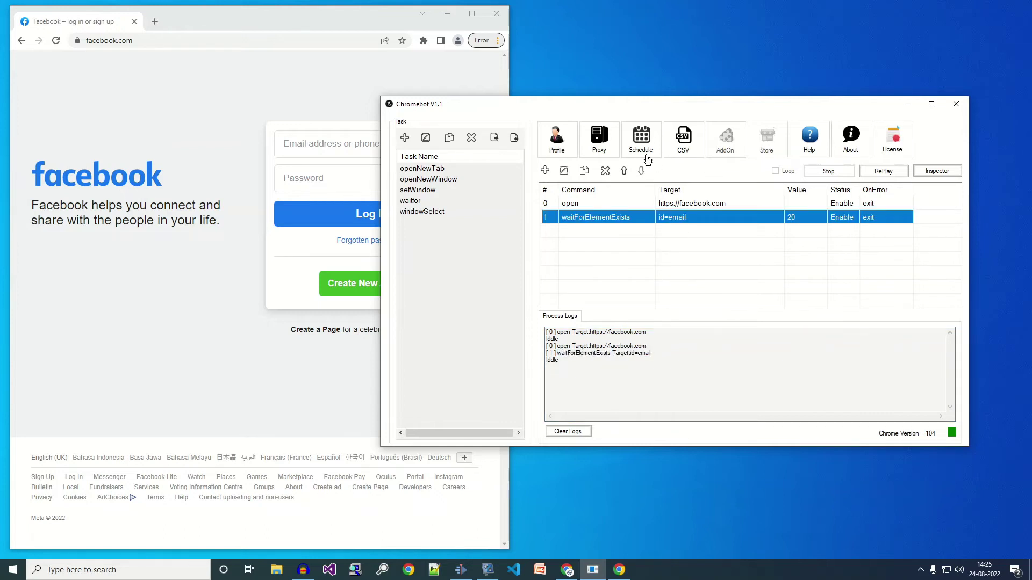
# Step: Move the Chromebot window clear of the login form and change the waitForElementExists target id to xemail
pyautogui.moveTo(626, 104); pyautogui.dragTo(661, 100)
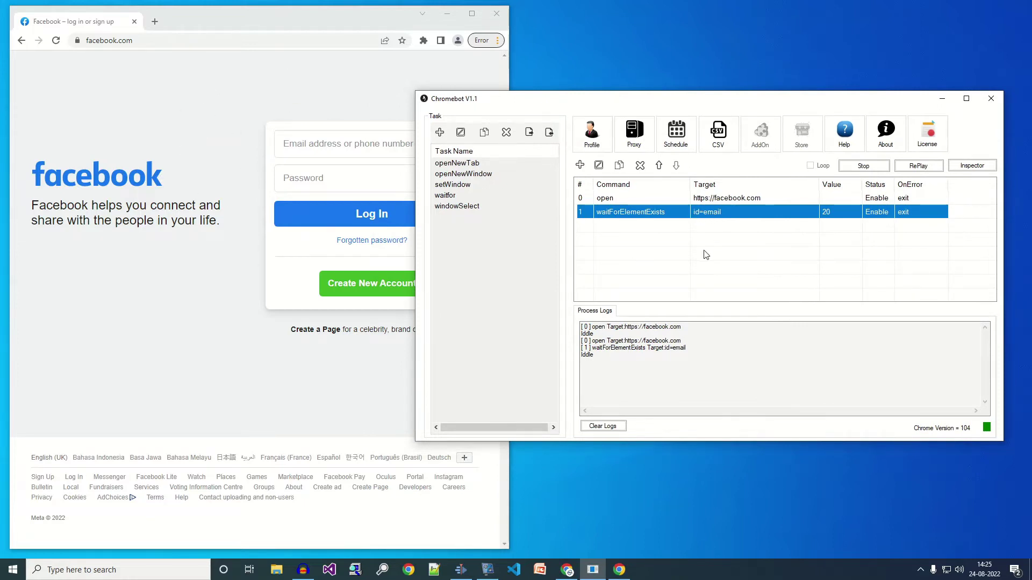
pyautogui.rightClick(706, 215)
pyautogui.click(711, 221)
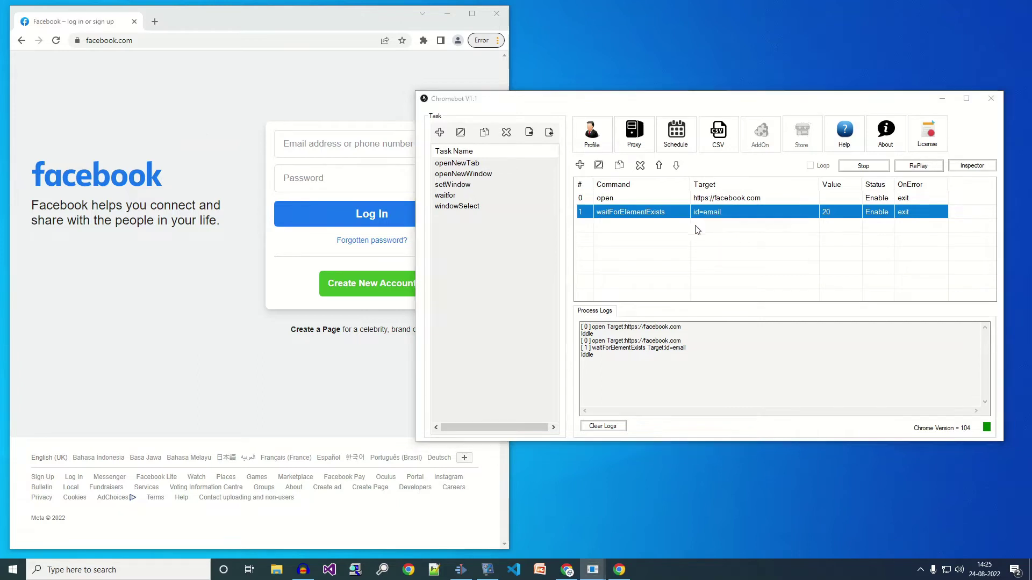
pyautogui.click(471, 251)
pyautogui.write('xemail')
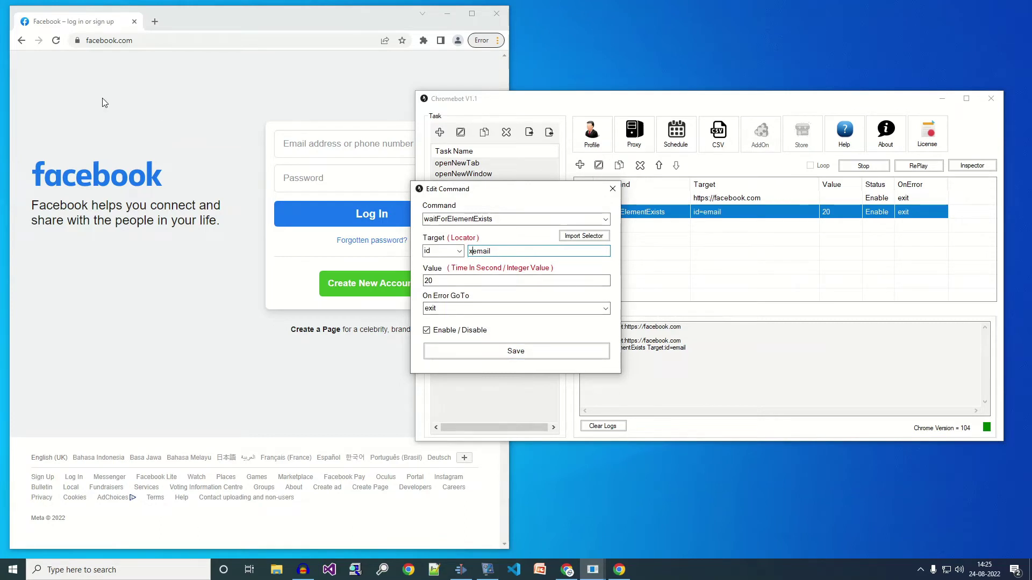
pyautogui.click(526, 354)
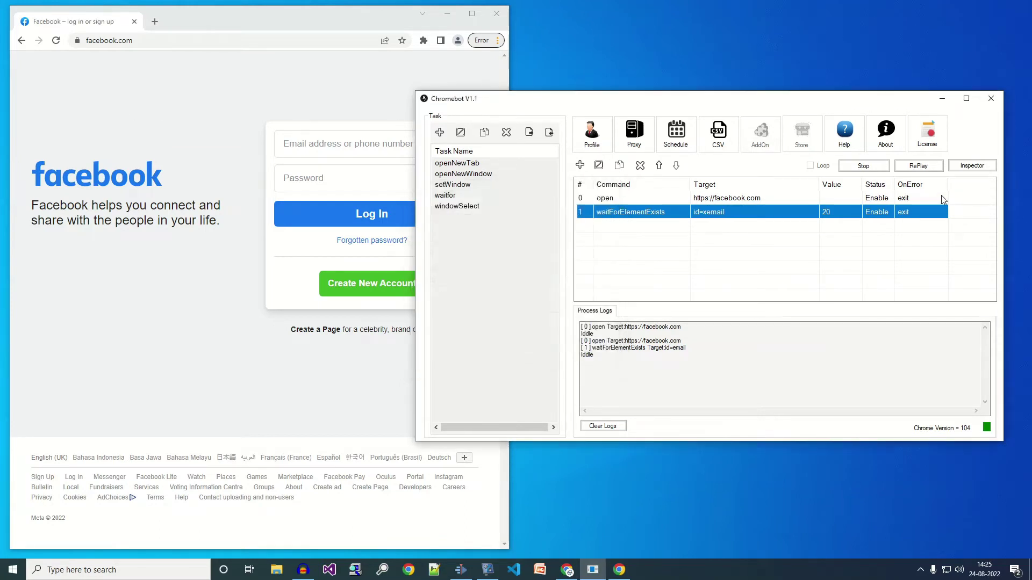
# Step: Run the task with the xemail target and check the outcome of the wait in the process logs
pyautogui.click(920, 167)
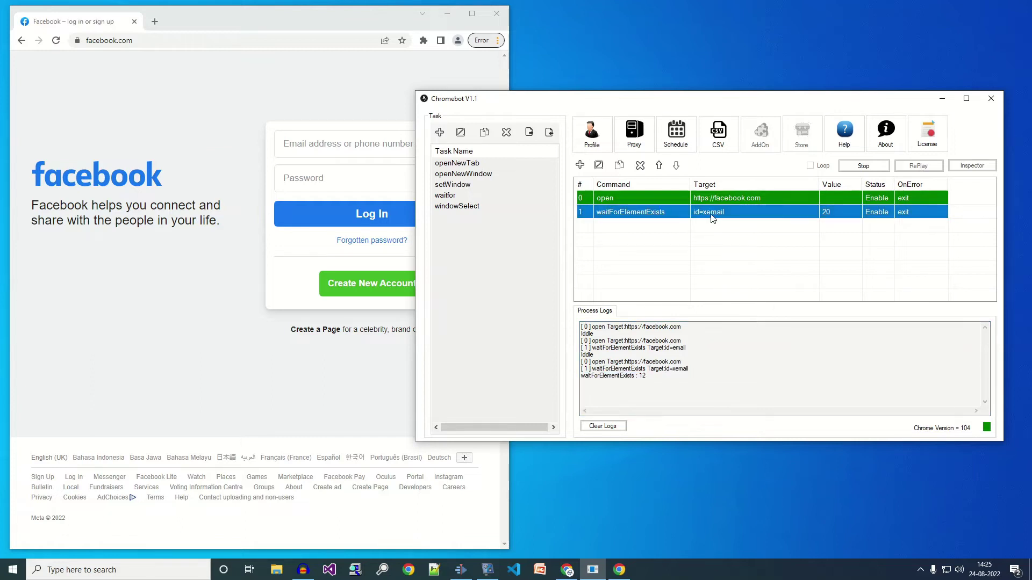
pyautogui.moveTo(593, 382); pyautogui.dragTo(673, 383)
pyautogui.click(630, 387)
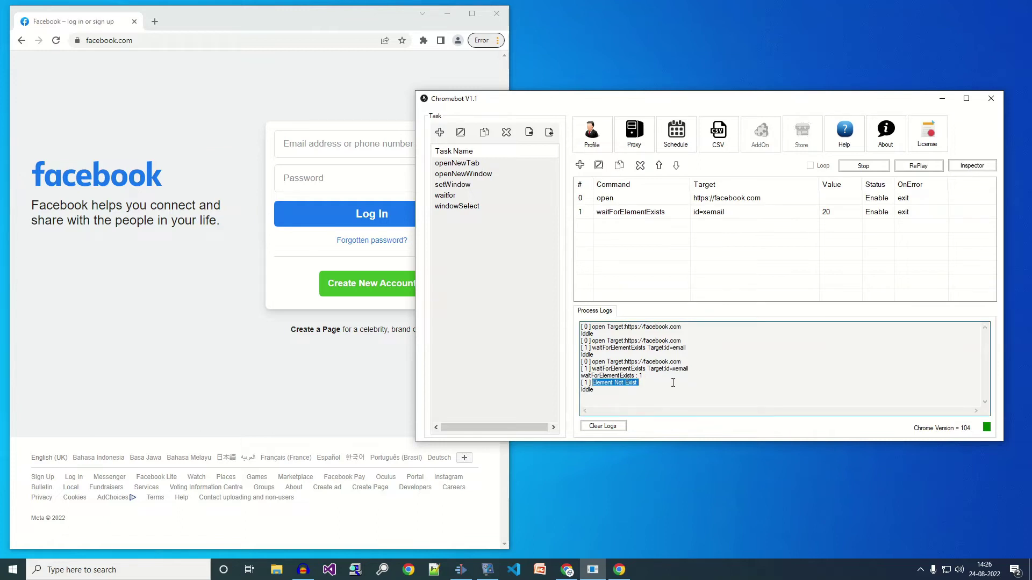
pyautogui.click(715, 393)
# Step: Rerun the task and, during its wait, change the email field's id to xemail in the browser's developer tools
pyautogui.click(918, 166)
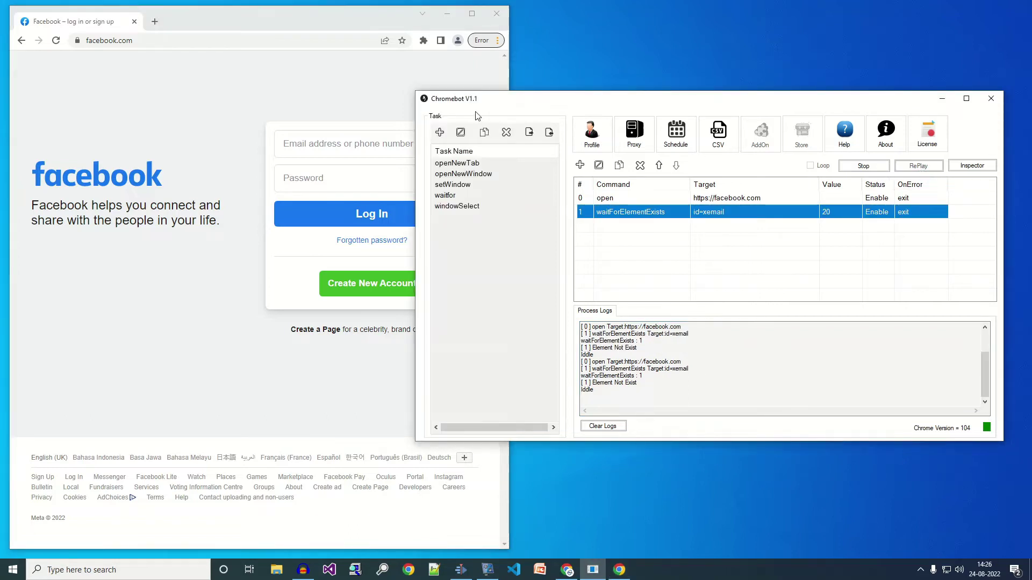
pyautogui.rightClick(387, 88)
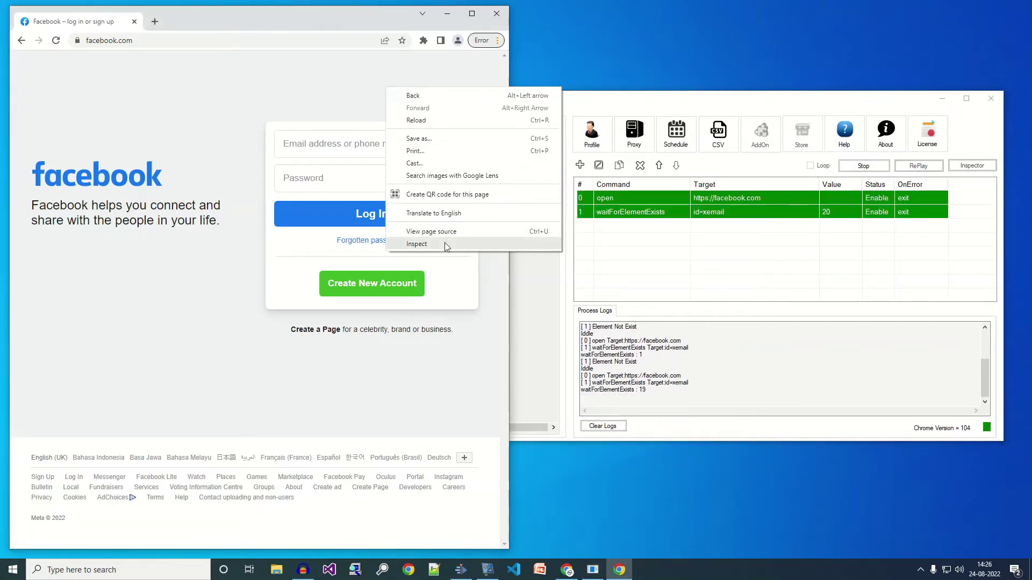
pyautogui.click(445, 245)
pyautogui.click(312, 59)
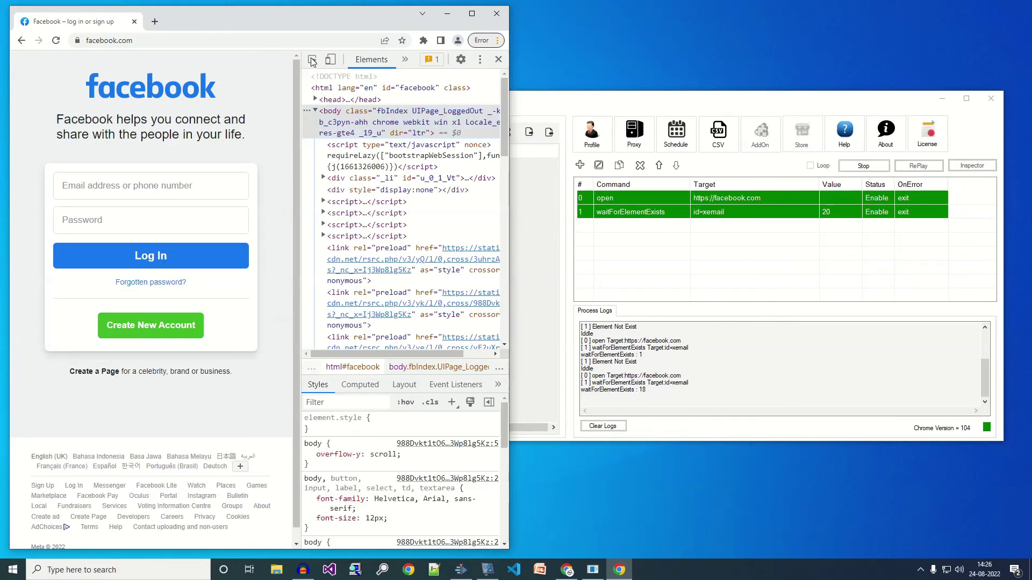
pyautogui.click(150, 209)
pyautogui.doubleClick(475, 198)
pyautogui.write('xemail')
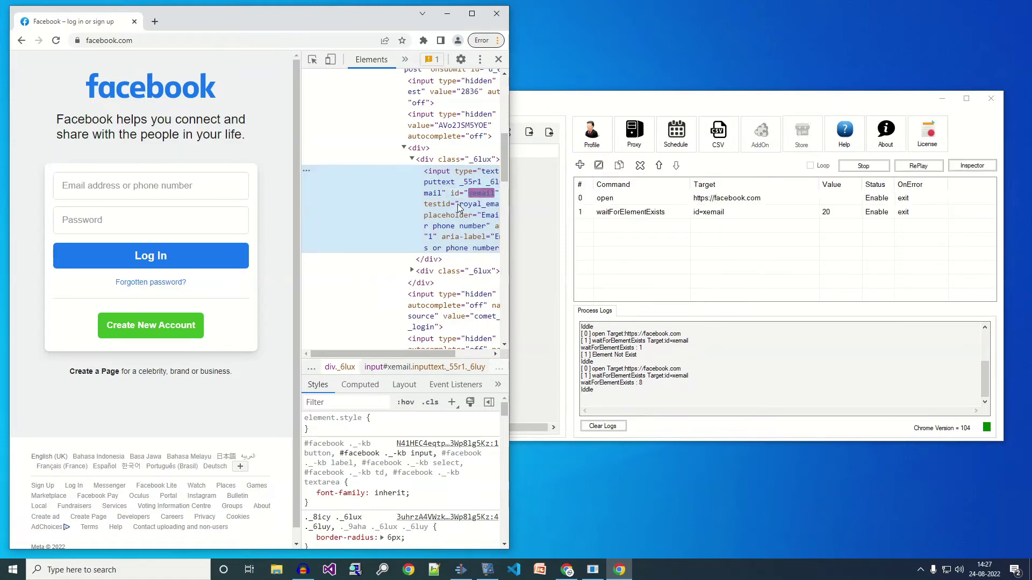
# Step: Examine the last waitForElementExists countdown entry in the process logs alongside the field's edited id
pyautogui.click(585, 383)
pyautogui.moveTo(585, 382); pyautogui.dragTo(640, 382)
pyautogui.click(618, 382)
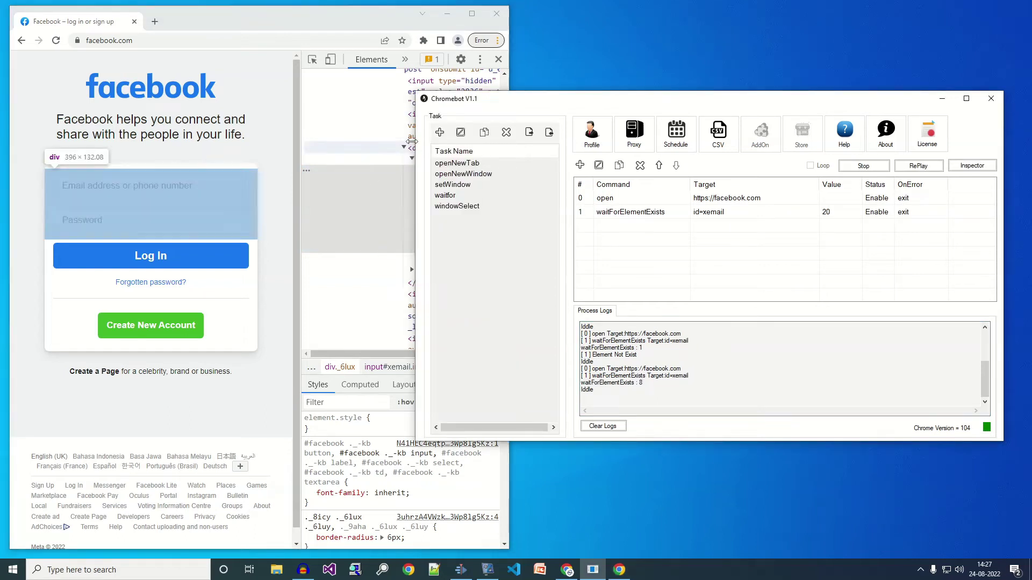
pyautogui.moveTo(505, 106); pyautogui.dragTo(591, 105)
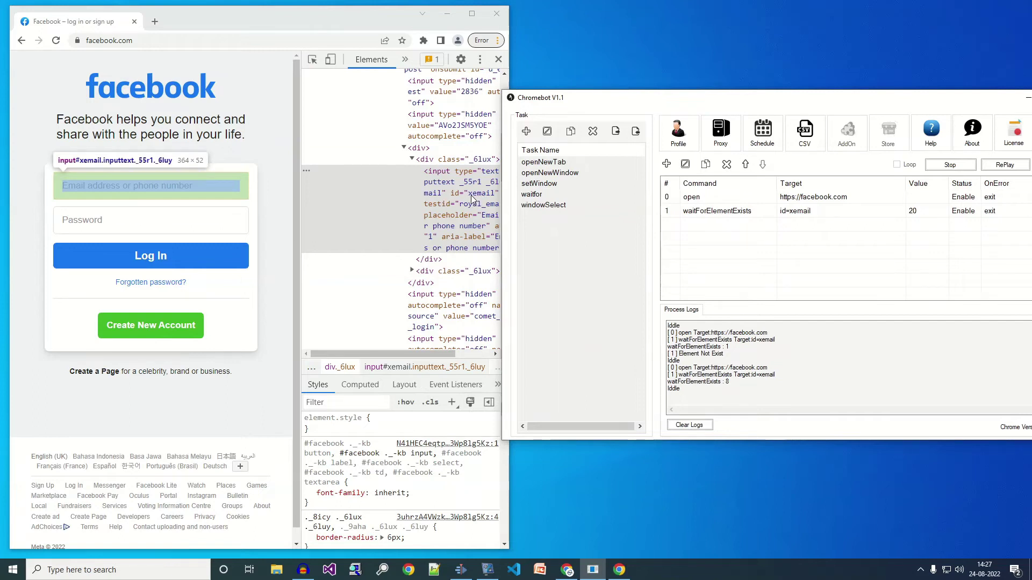
pyautogui.click(676, 213)
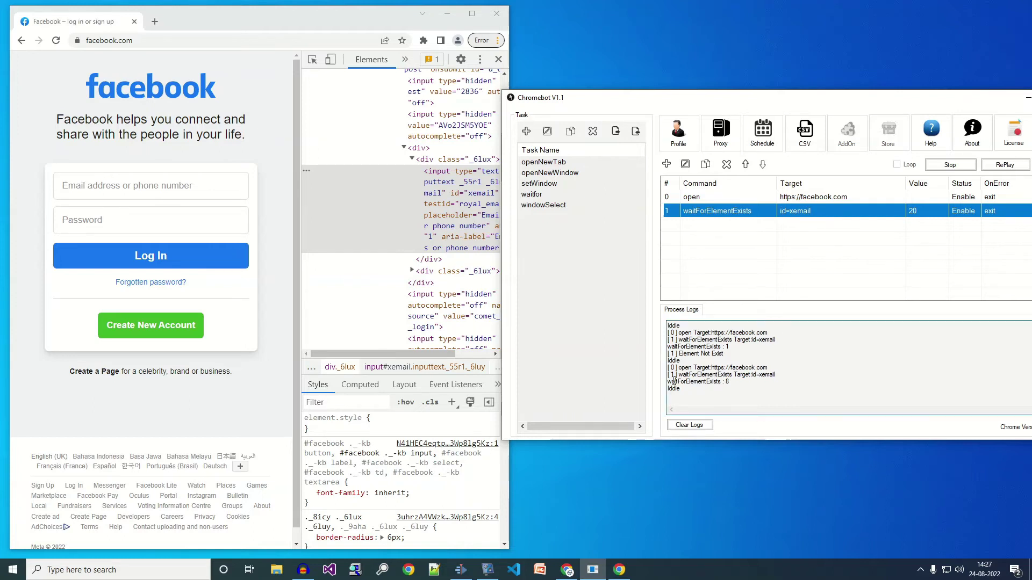
pyautogui.moveTo(672, 381); pyautogui.dragTo(738, 383)
pyautogui.click(764, 351)
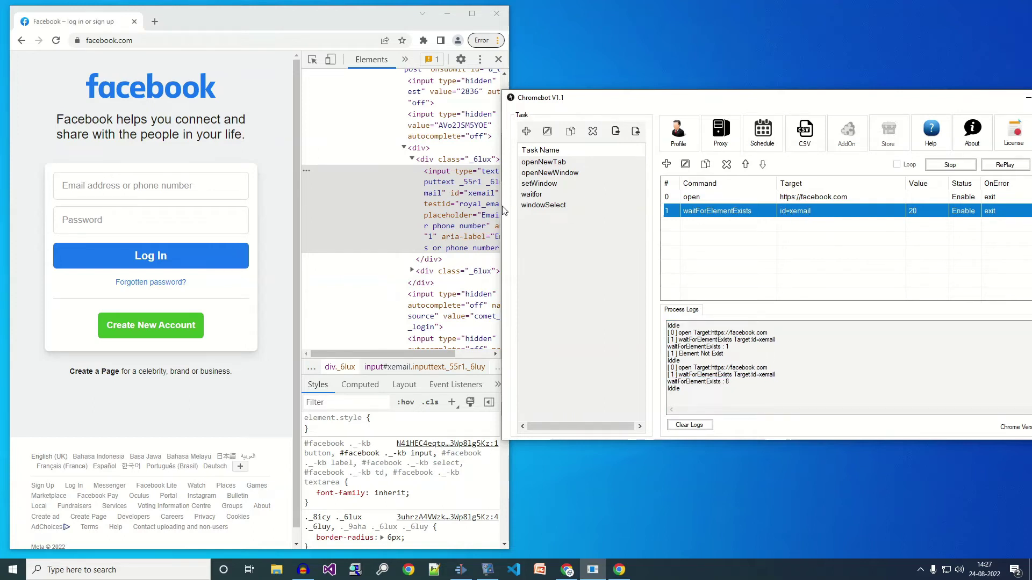
# Step: Change the xemail wait command to waitForElementNotExists and save it
pyautogui.doubleClick(702, 214)
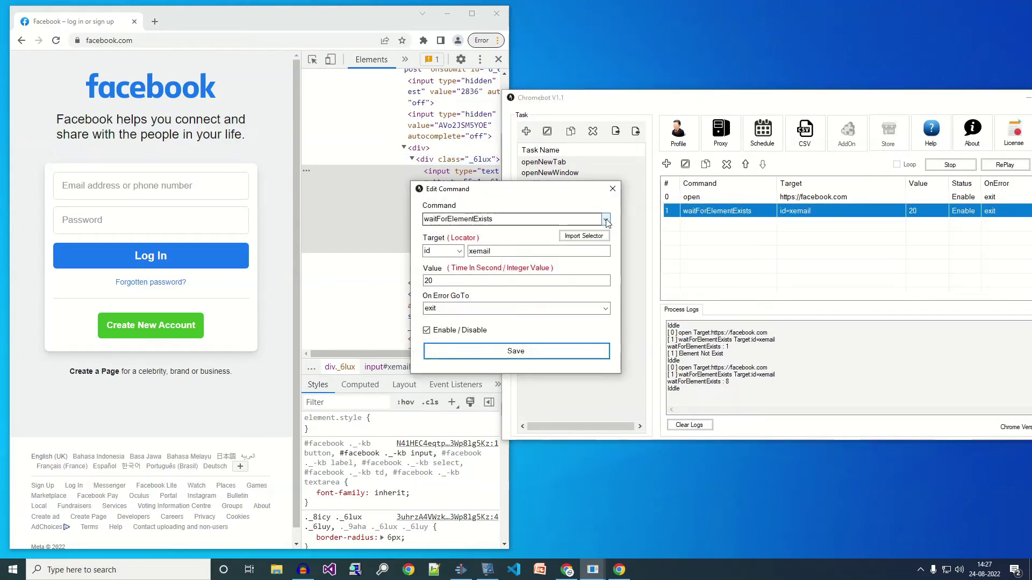
pyautogui.click(593, 222)
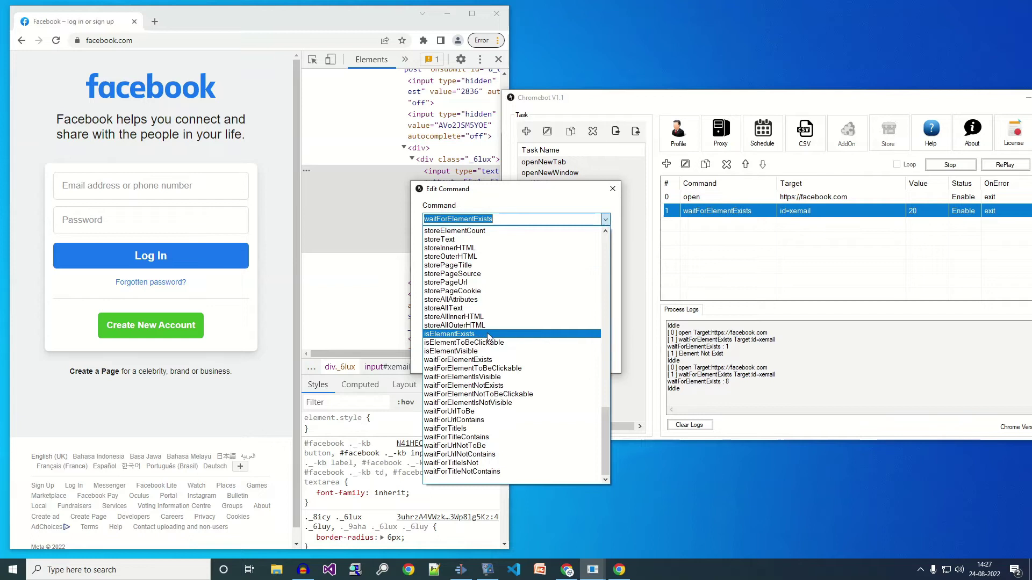
pyautogui.click(470, 386)
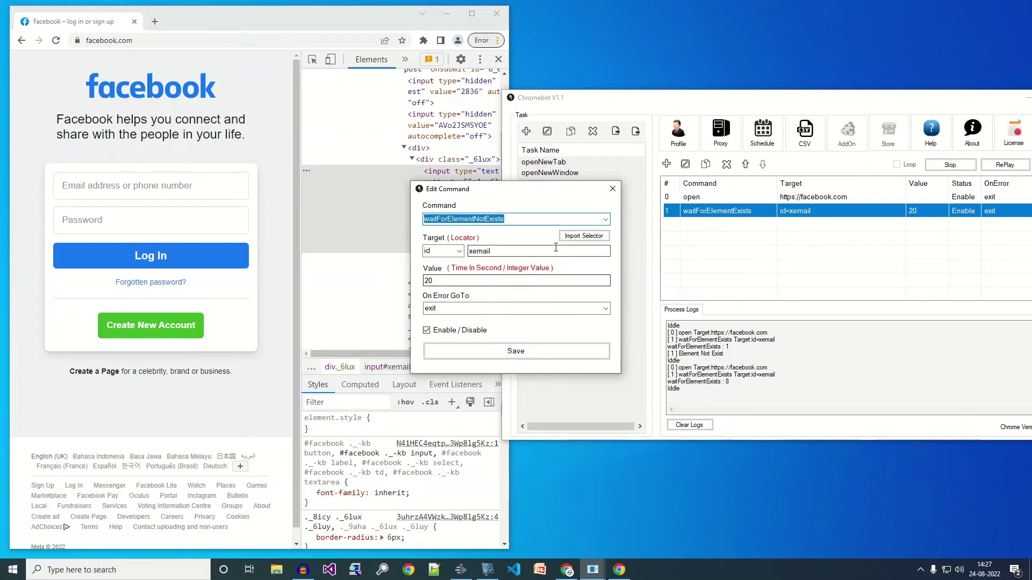
pyautogui.click(526, 353)
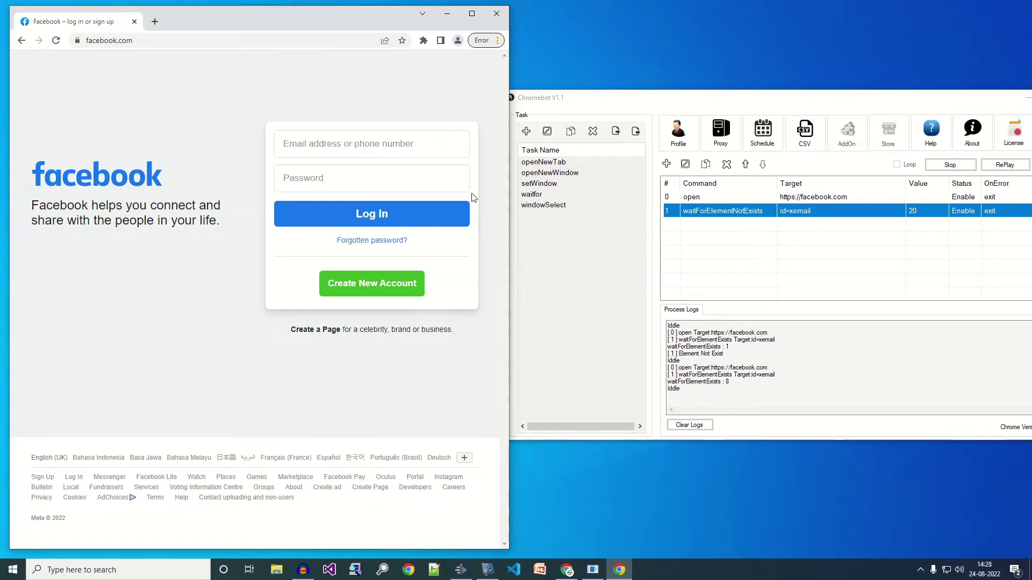
# Step: Run the waitfor task and check the waitForElementNotExists entry for id=xemail in the process logs
pyautogui.click(1001, 168)
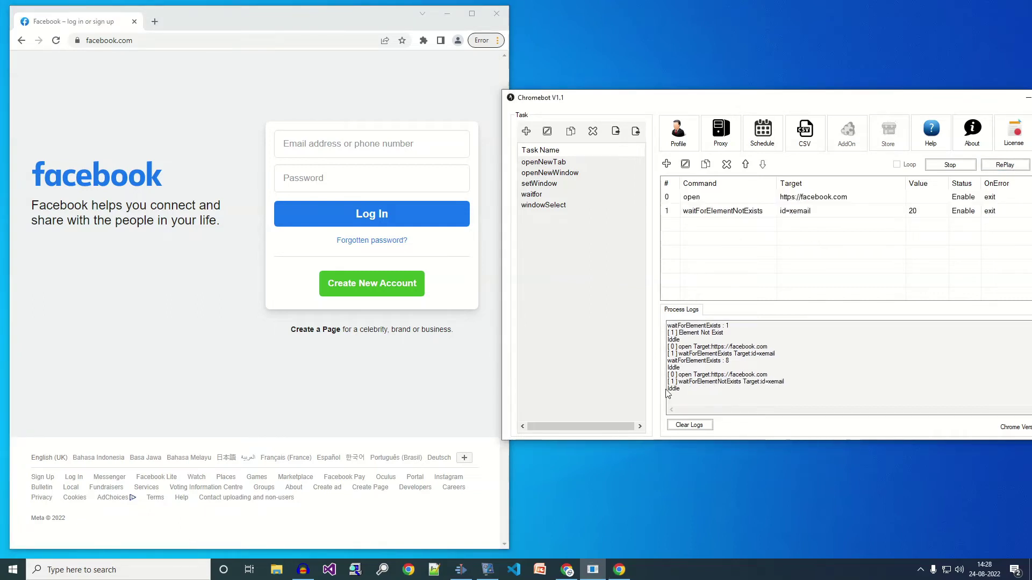
pyautogui.click(741, 211)
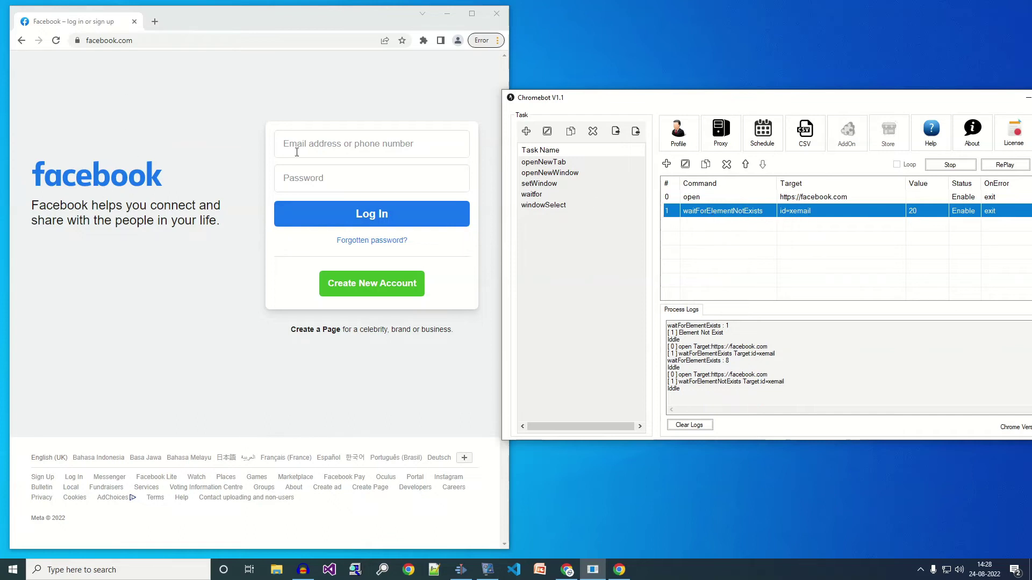
pyautogui.moveTo(685, 384); pyautogui.dragTo(794, 382)
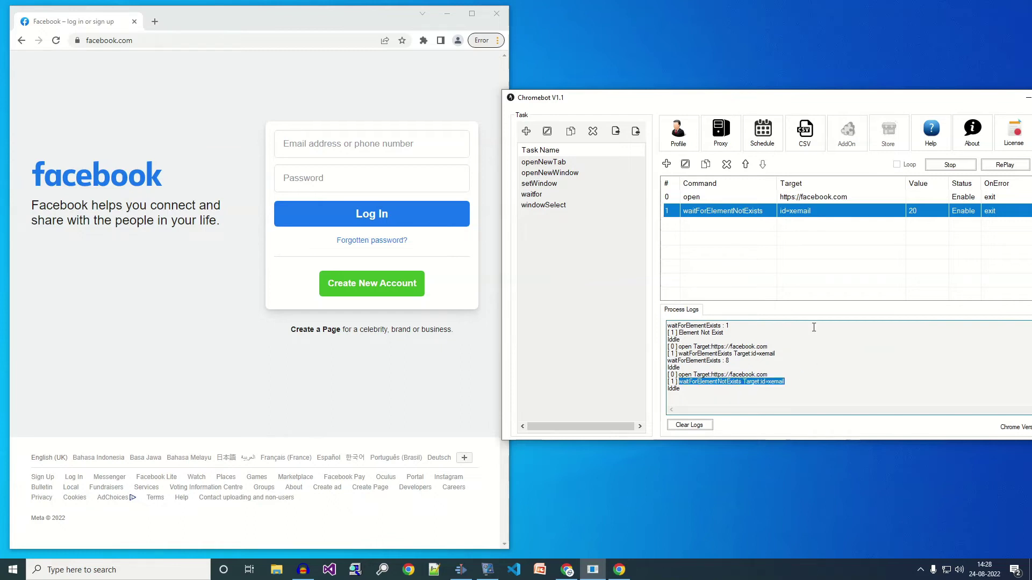
# Step: Change the xemail wait command to waitForElementToBeClickable and save it
pyautogui.rightClick(716, 211)
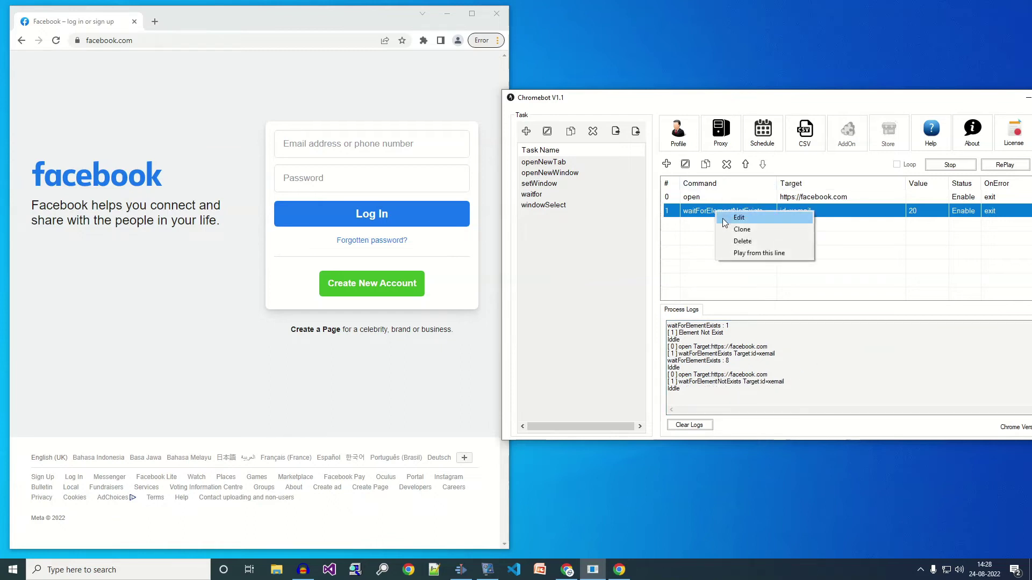
pyautogui.click(717, 221)
pyautogui.click(605, 218)
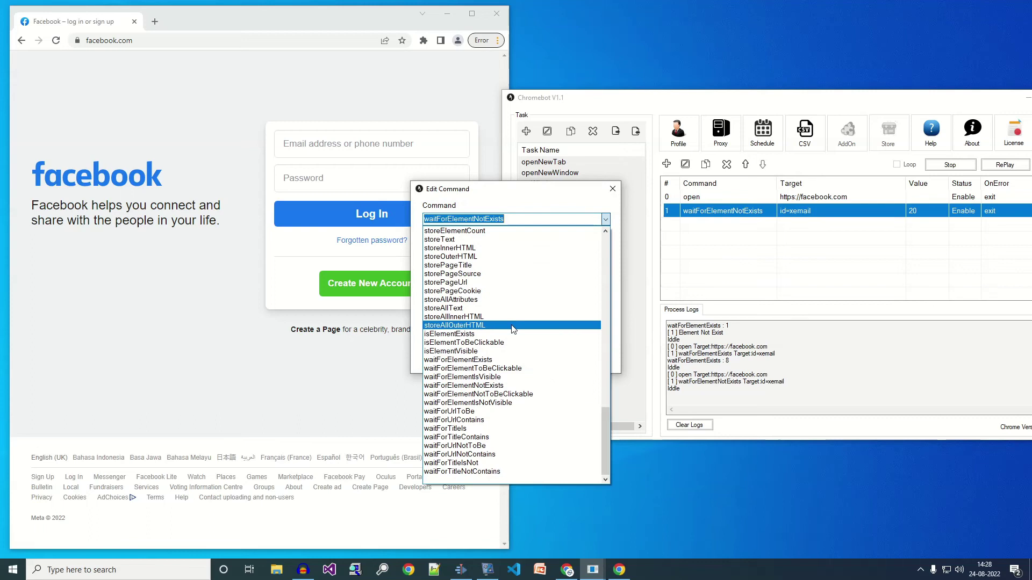
pyautogui.click(493, 370)
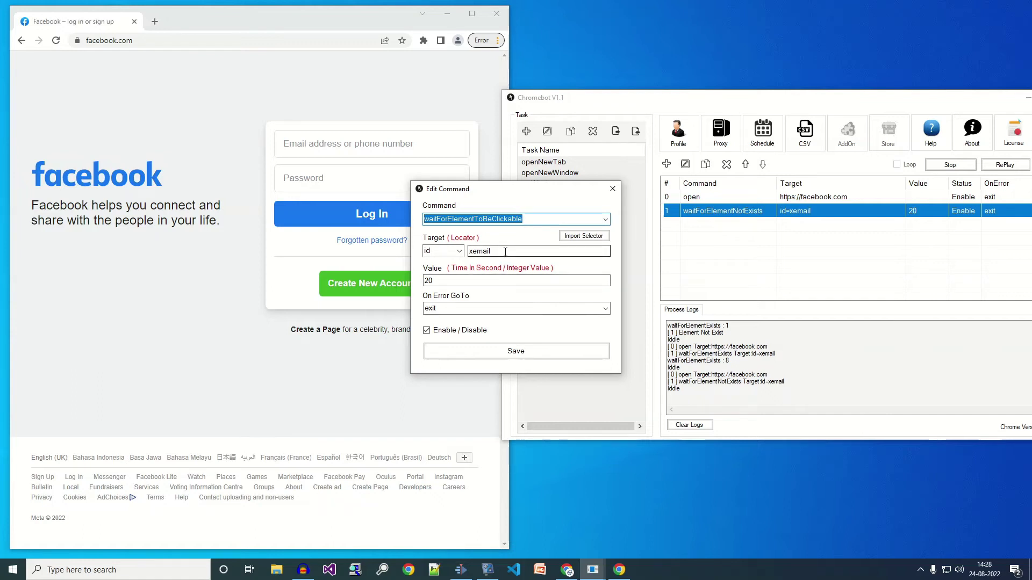
pyautogui.click(524, 356)
pyautogui.click(949, 171)
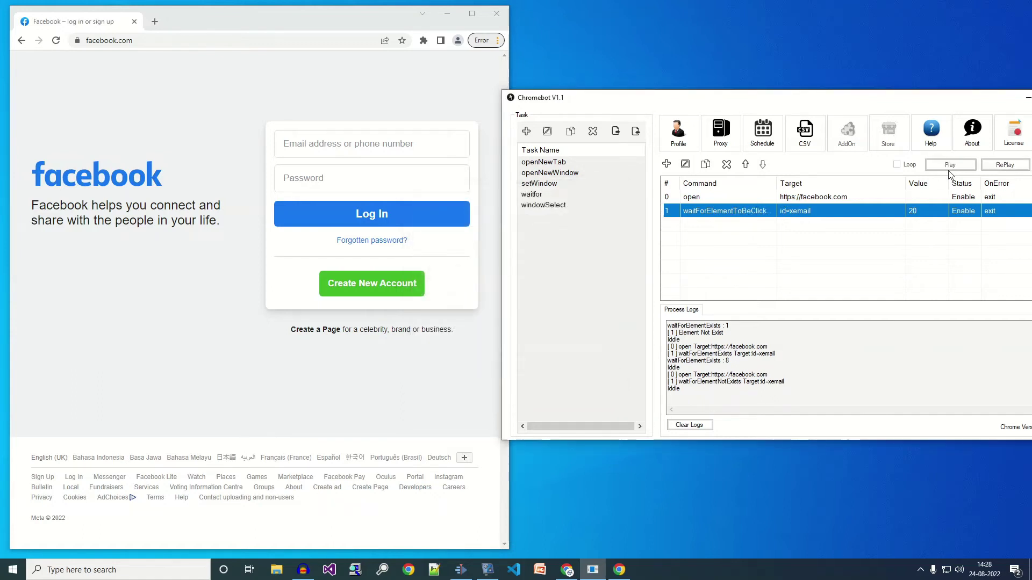
pyautogui.doubleClick(743, 201)
pyautogui.moveTo(491, 250); pyautogui.dragTo(105, 254)
pyautogui.write('https://')
pyautogui.write('o.')
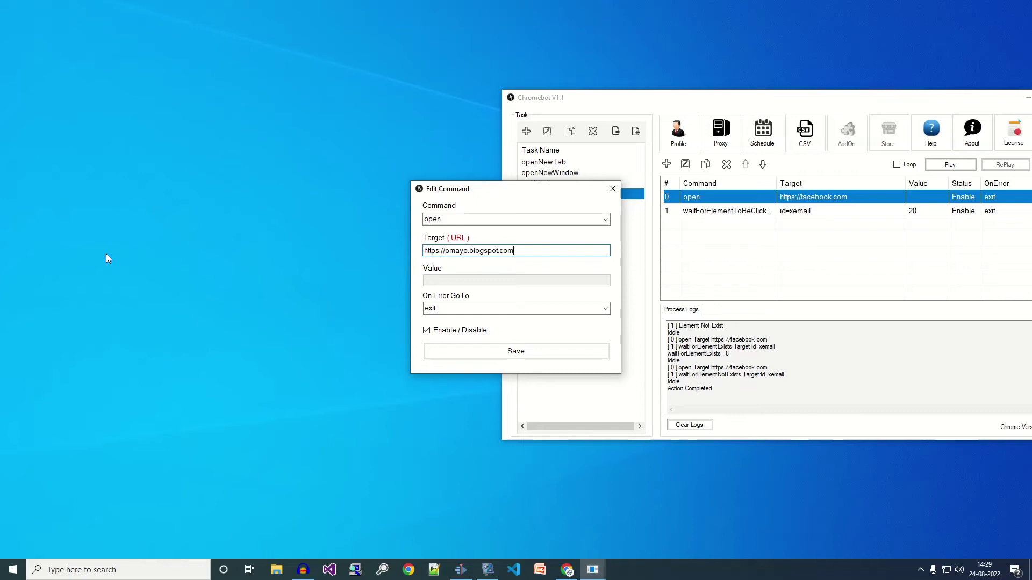
pyautogui.write('blogspot.com')
pyautogui.click(459, 349)
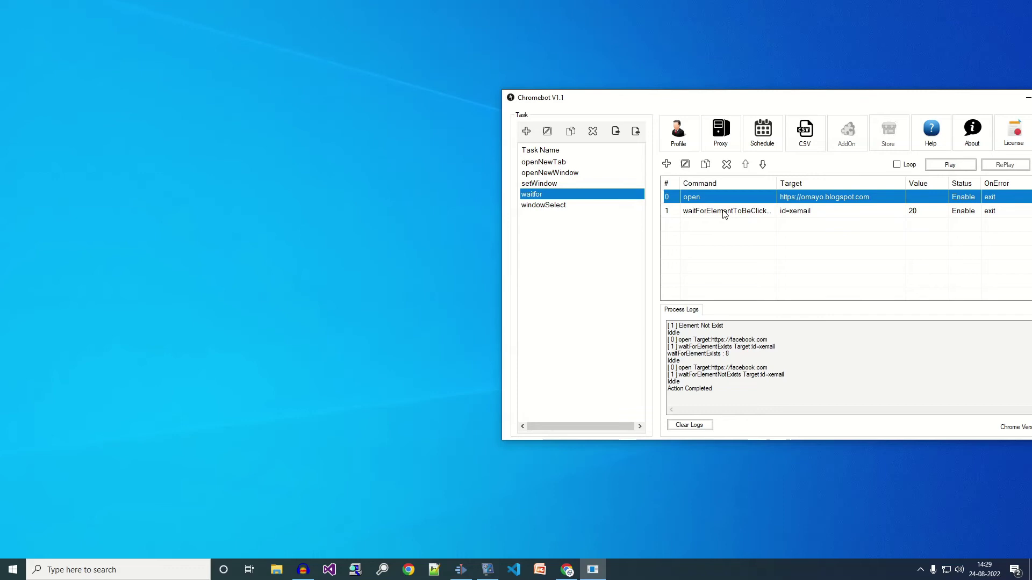
# Step: Disable the waitForElementToBeClickable command and run the waitfor task to load the omayo page
pyautogui.rightClick(728, 211)
pyautogui.click(741, 216)
pyautogui.click(477, 331)
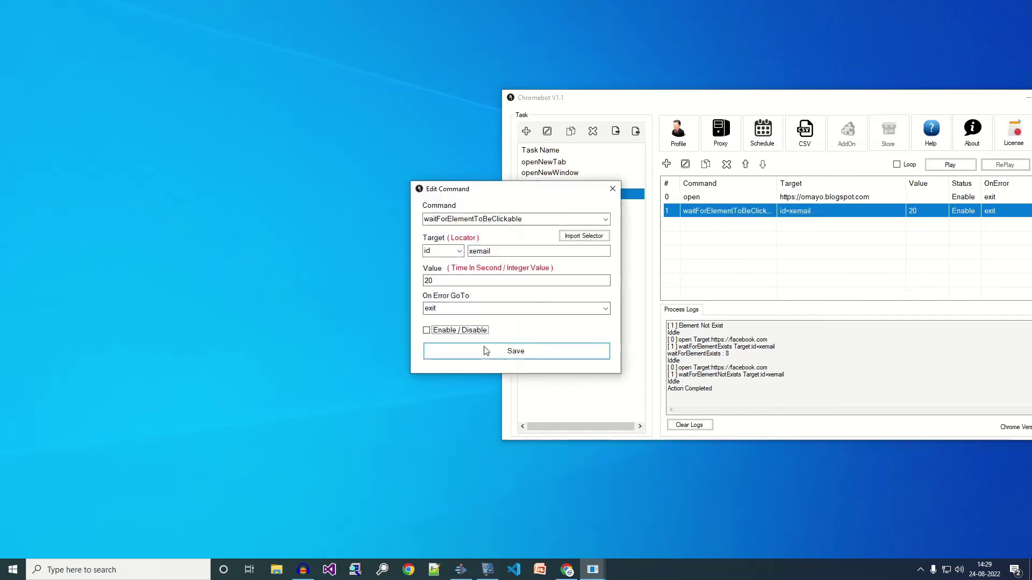
pyautogui.click(489, 350)
pyautogui.click(949, 165)
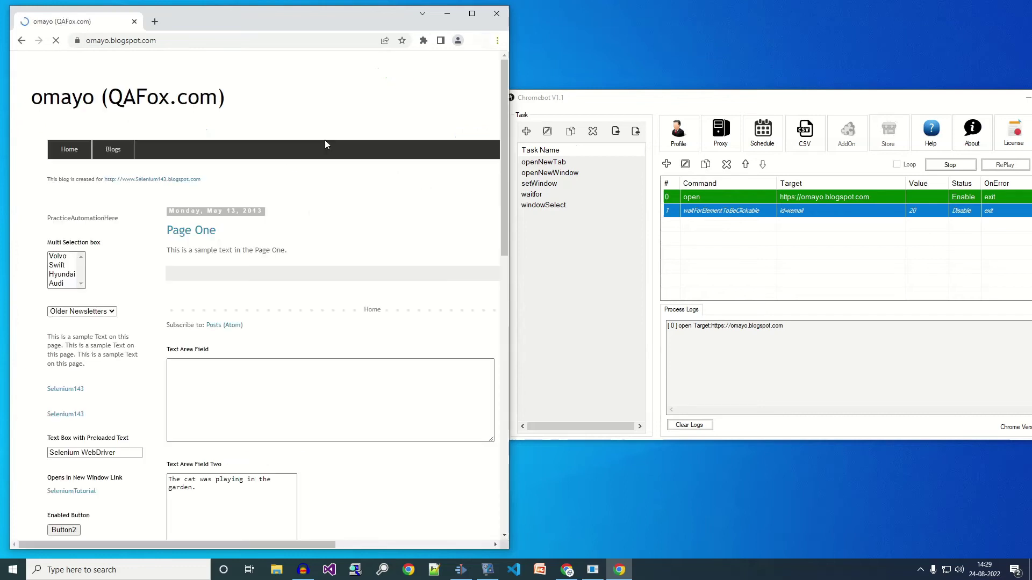
# Step: Find the enabled Button2 and disabled Button1 on the omayo page and compare whether they can be clicked
pyautogui.scroll(-5, 134, 225)
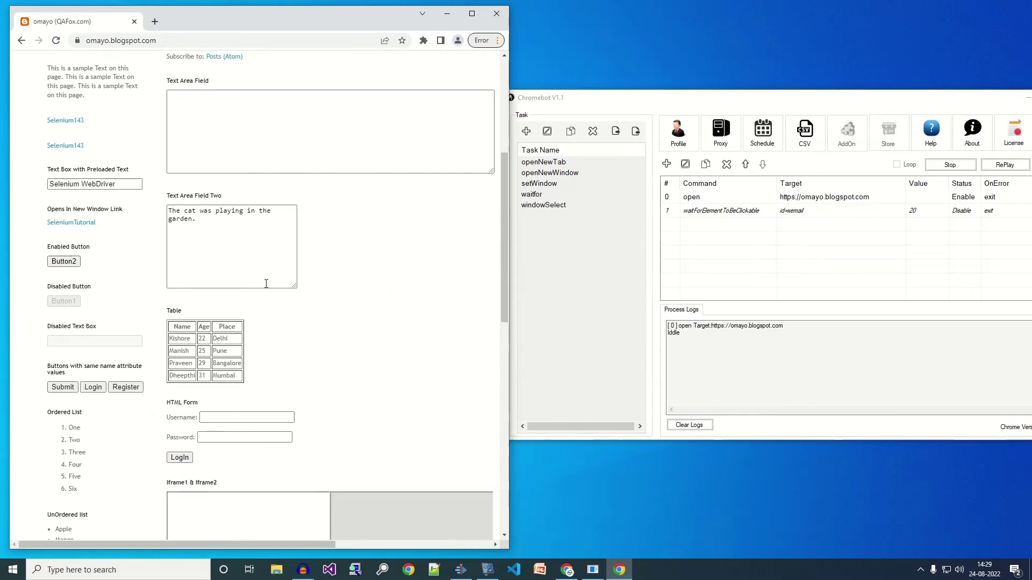
pyautogui.click(692, 212)
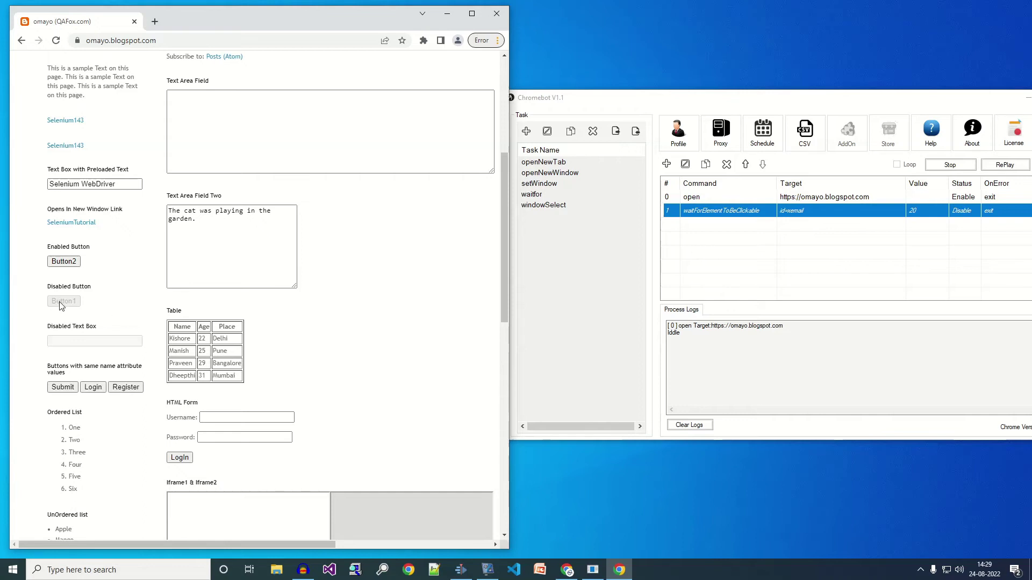
pyautogui.click(64, 261)
# Step: Enable the waitForElementToBeClickable command again and copy the disabled Button1's id from the browser's developer tools
pyautogui.doubleClick(736, 213)
pyautogui.click(445, 331)
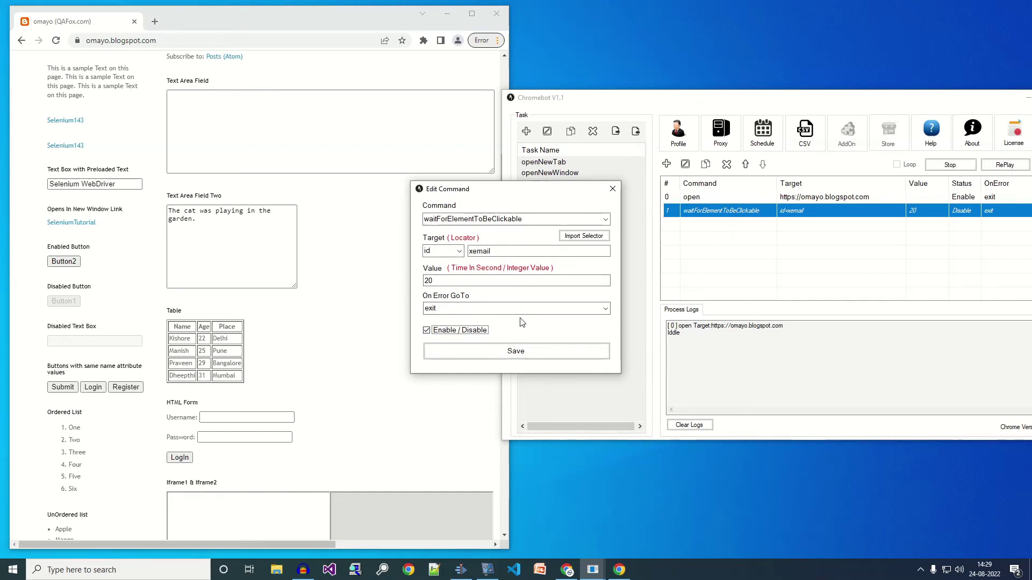
pyautogui.rightClick(335, 274)
pyautogui.click(392, 428)
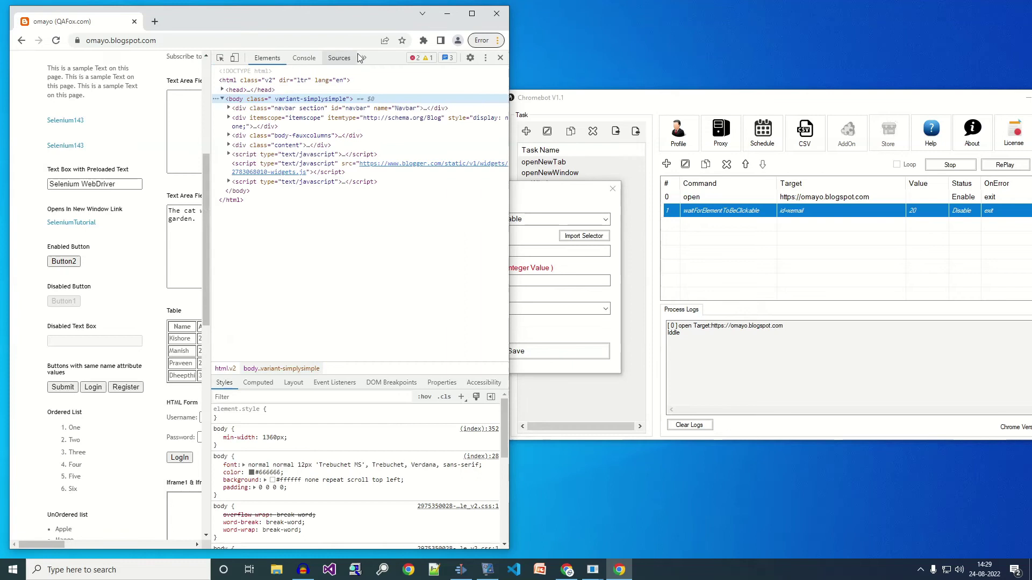
pyautogui.click(220, 58)
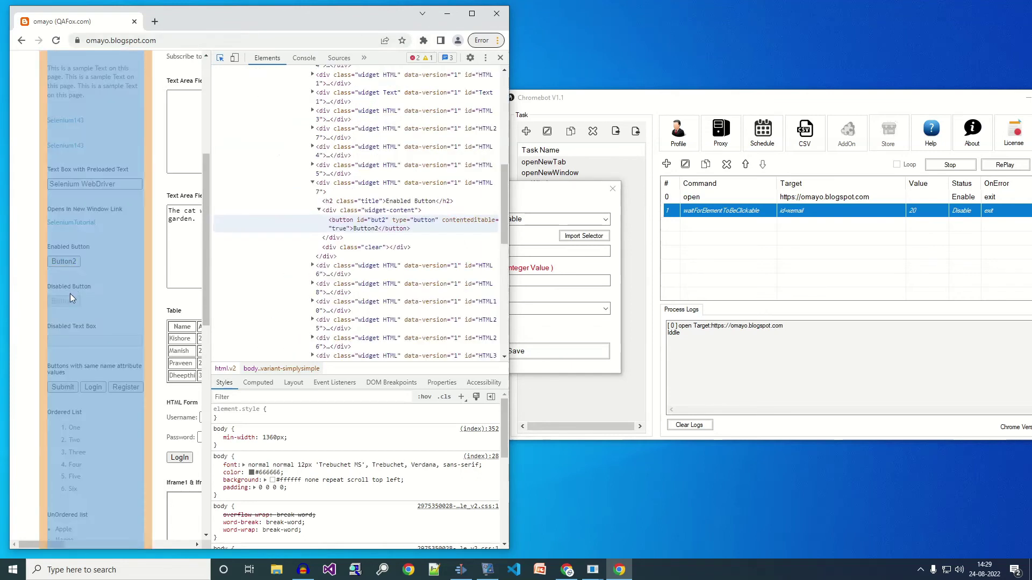
pyautogui.click(68, 303)
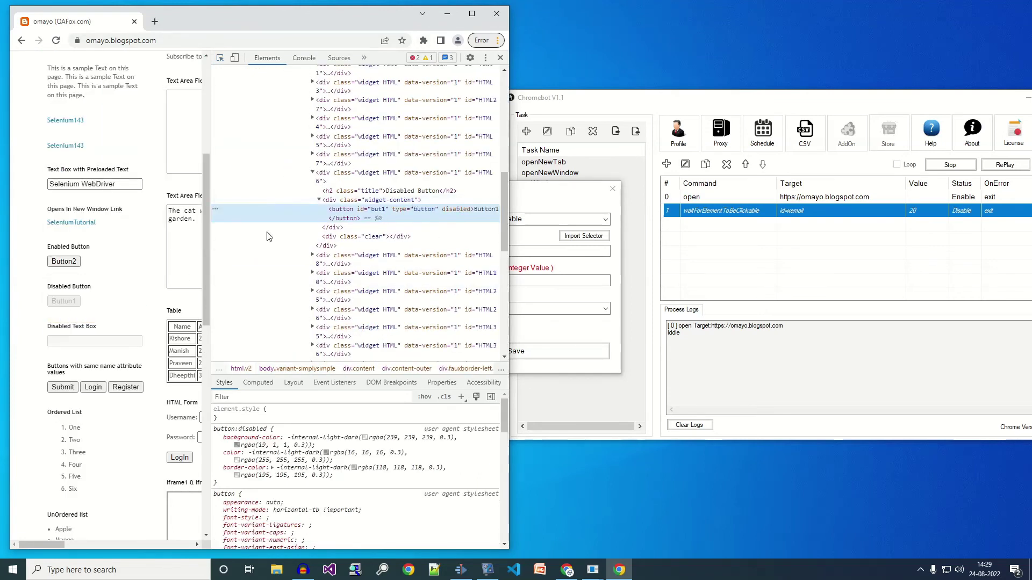
pyautogui.doubleClick(376, 210)
pyautogui.hotkey('ctrl', 'c')
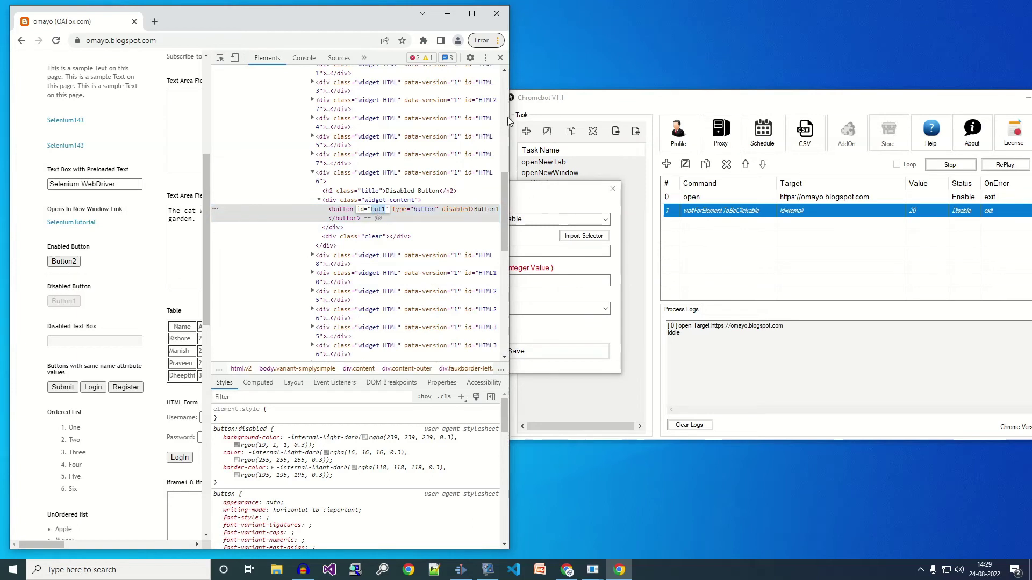
pyautogui.click(500, 57)
# Step: Replace the wait command's target id with but1 and save the command
pyautogui.click(548, 212)
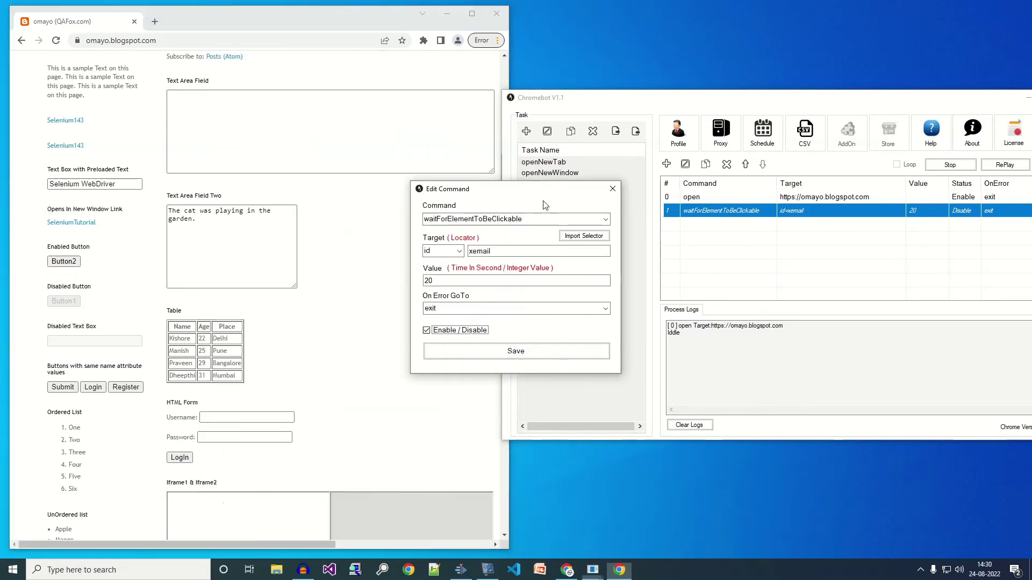
pyautogui.doubleClick(483, 251)
pyautogui.hotkey('ctrl', 'v')
pyautogui.click(510, 349)
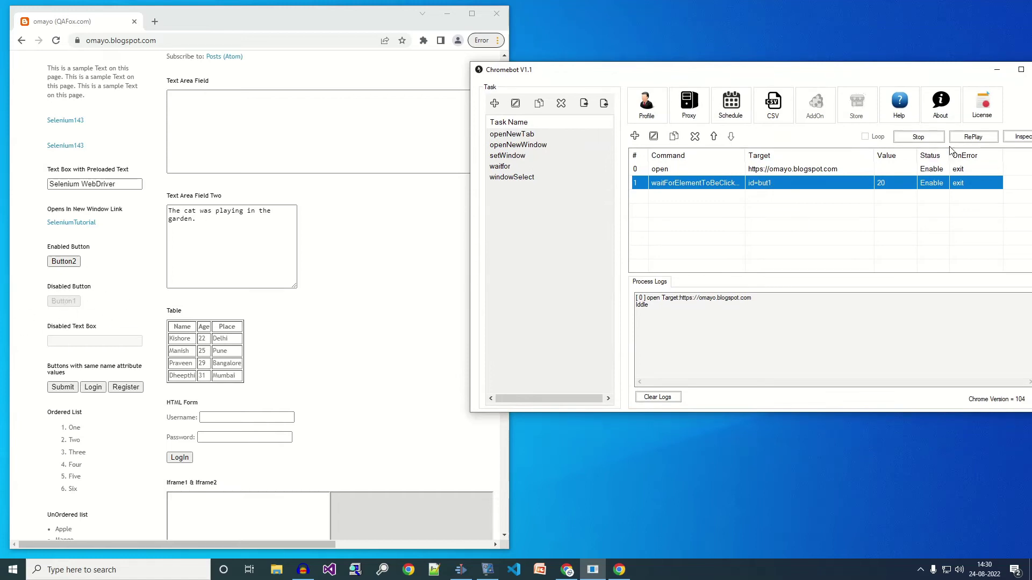
# Step: Rerun the task and, during its wait, examine Button1's disabled attribute in the enlarged developer tools
pyautogui.click(974, 138)
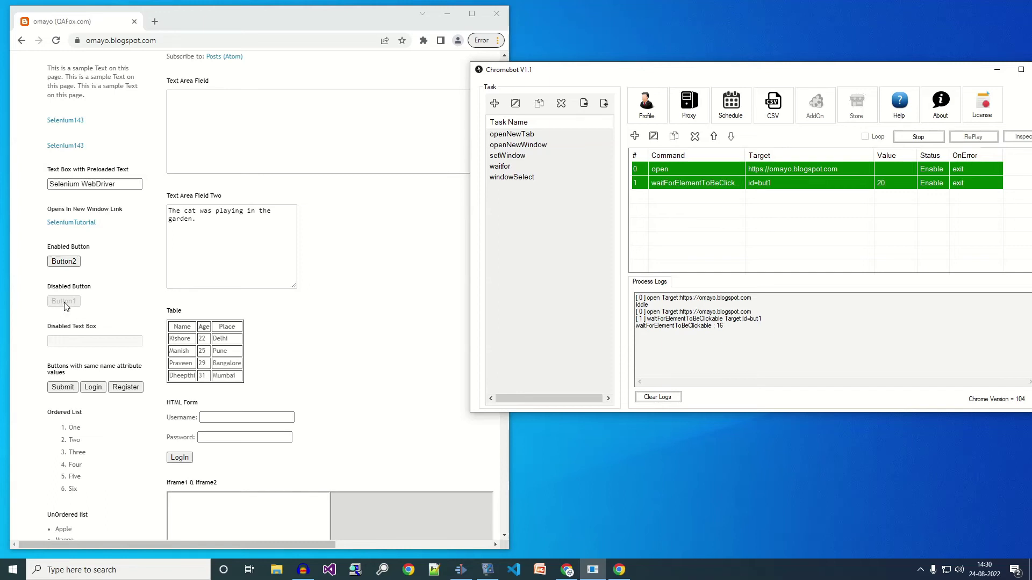
pyautogui.rightClick(439, 247)
pyautogui.click(482, 392)
pyautogui.click(220, 57)
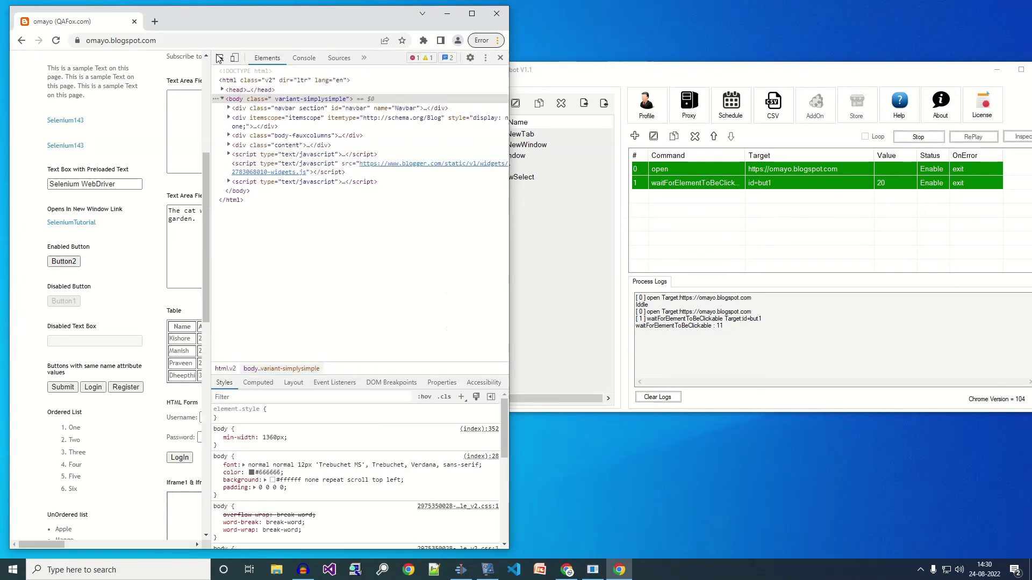
pyautogui.click(63, 301)
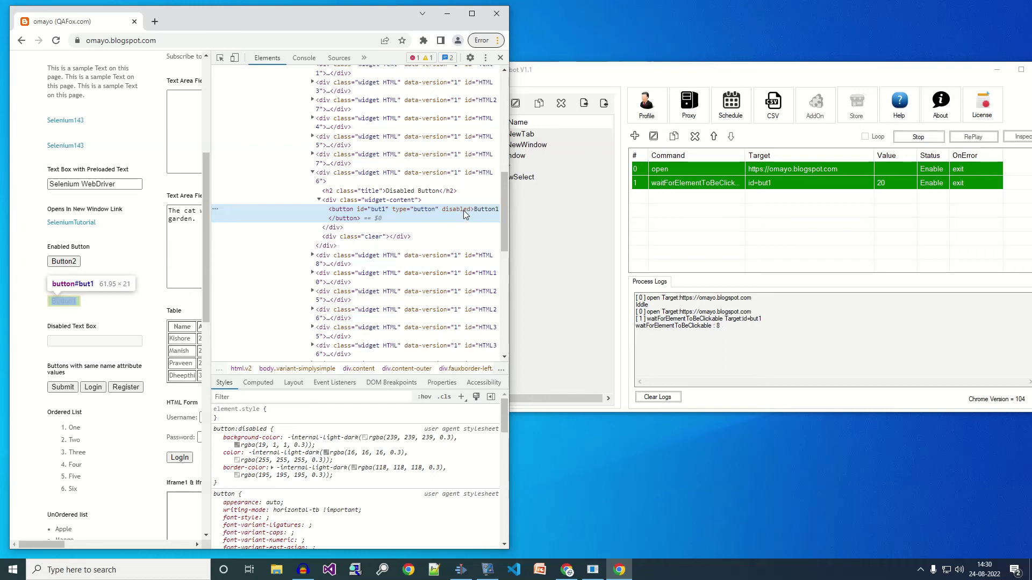
pyautogui.hotkey('ctrl', '+')
pyautogui.hotkey('ctrl', '+')
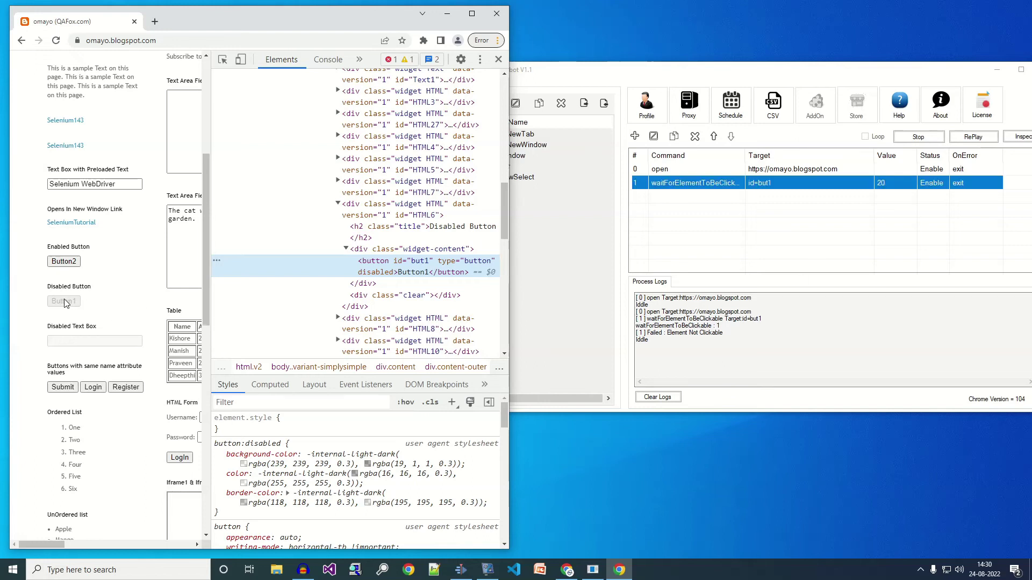
pyautogui.click(498, 60)
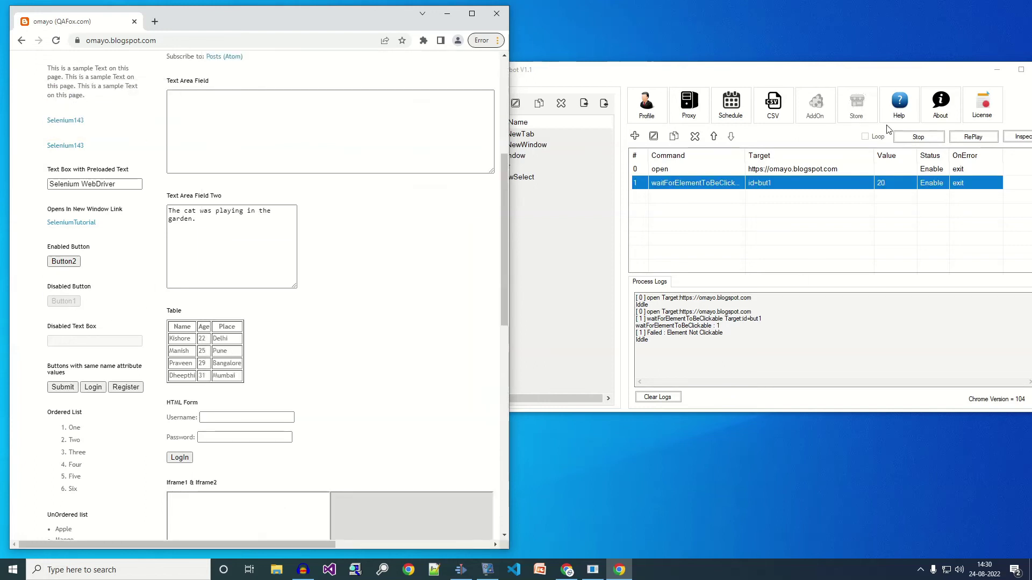
# Step: Rerun the task and, during its wait, remove the disabled attribute from Button1 in the developer tools
pyautogui.click(975, 139)
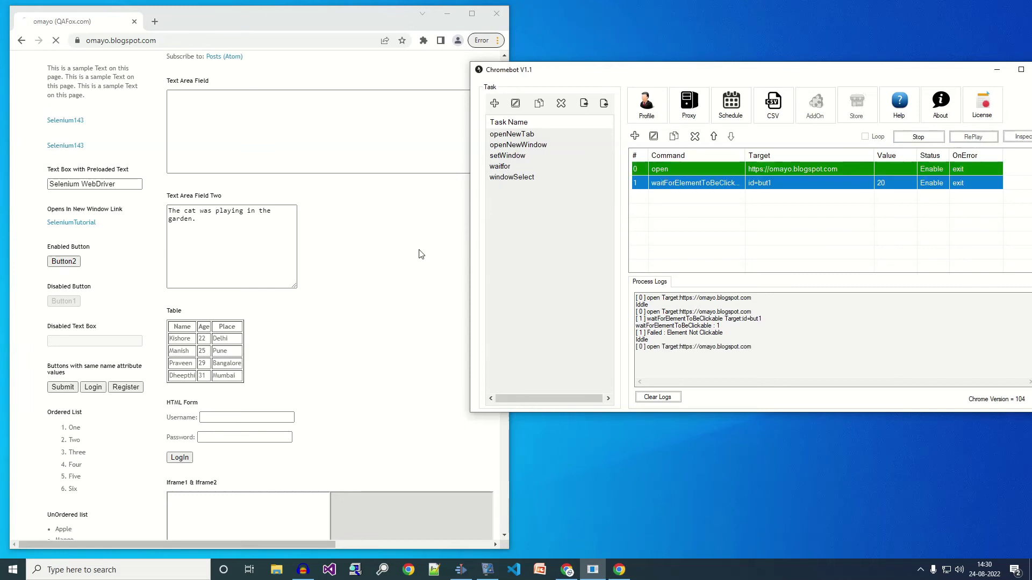
pyautogui.click(371, 230)
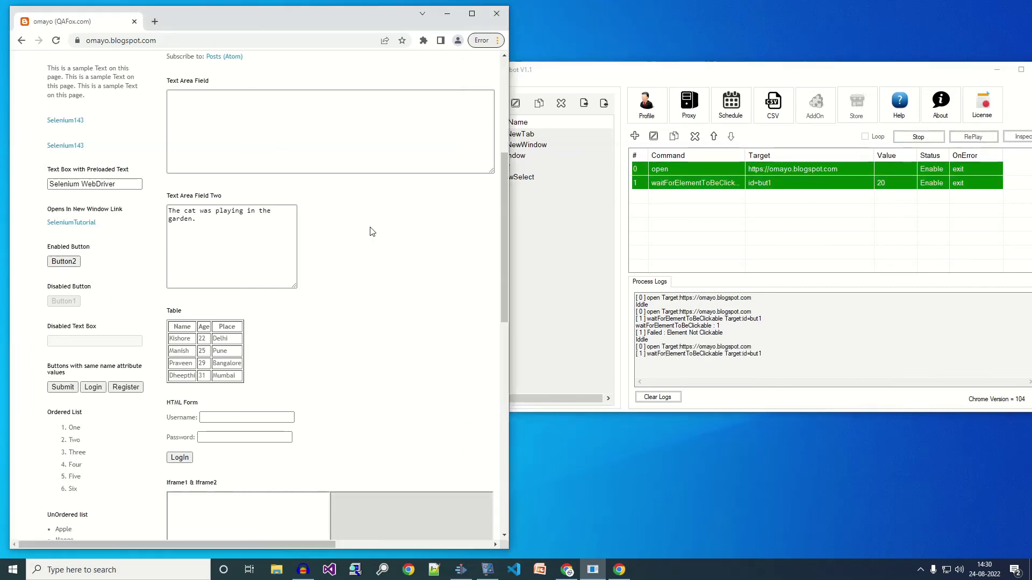
pyautogui.rightClick(369, 226)
pyautogui.click(409, 379)
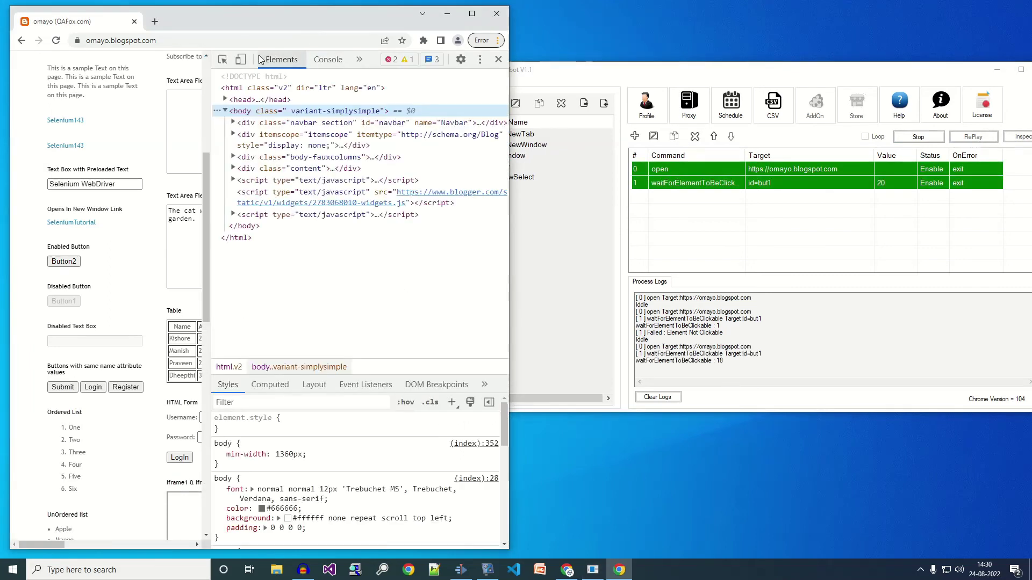
pyautogui.click(222, 60)
pyautogui.click(68, 302)
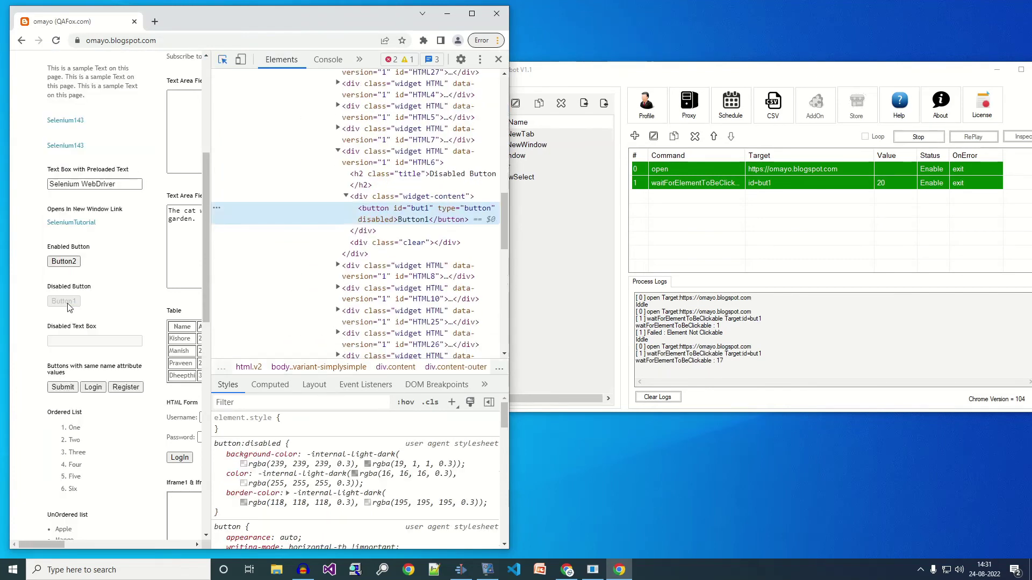
pyautogui.doubleClick(377, 221)
pyautogui.press('BackSpace')
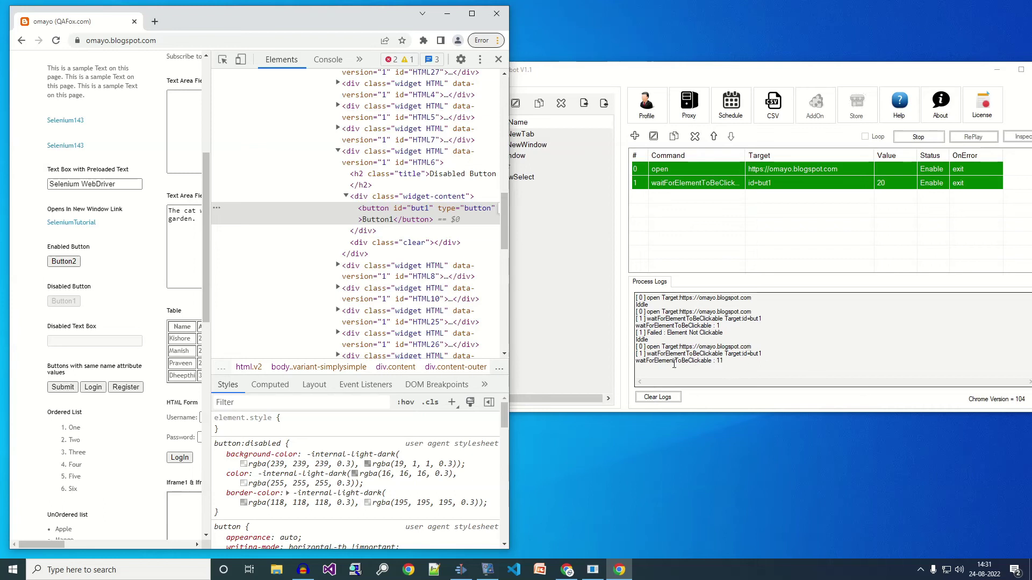
pyautogui.click(429, 226)
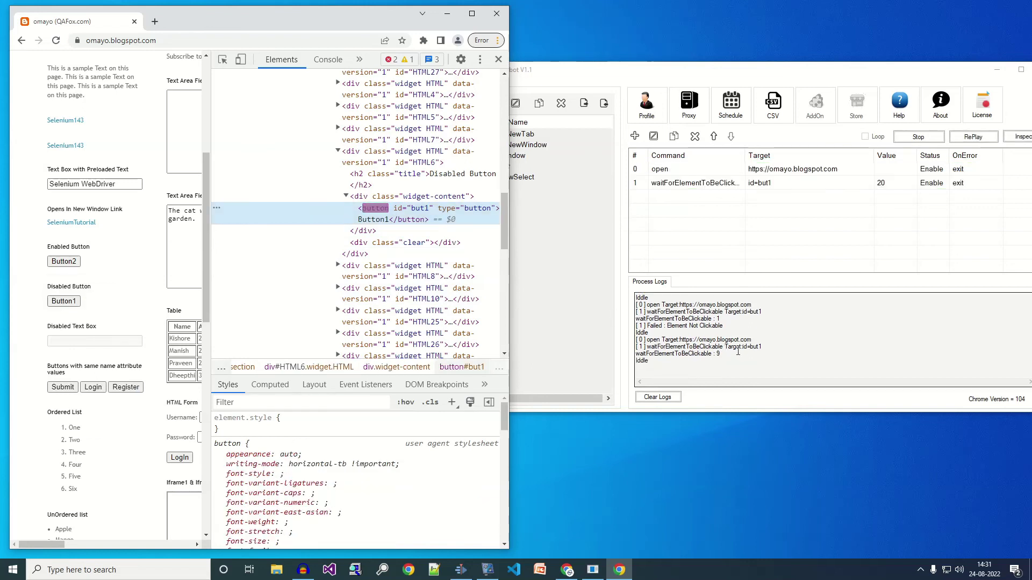
# Step: Examine the last waitForElementToBeClickable countdown entry in the process logs
pyautogui.click(656, 359)
pyautogui.moveTo(641, 354); pyautogui.dragTo(723, 355)
pyautogui.click(759, 358)
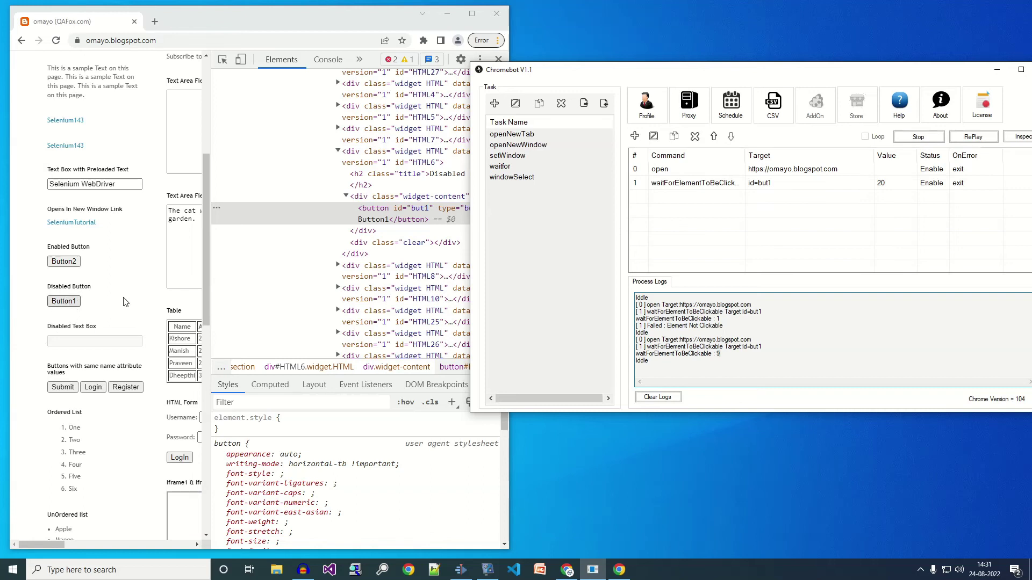
pyautogui.click(692, 183)
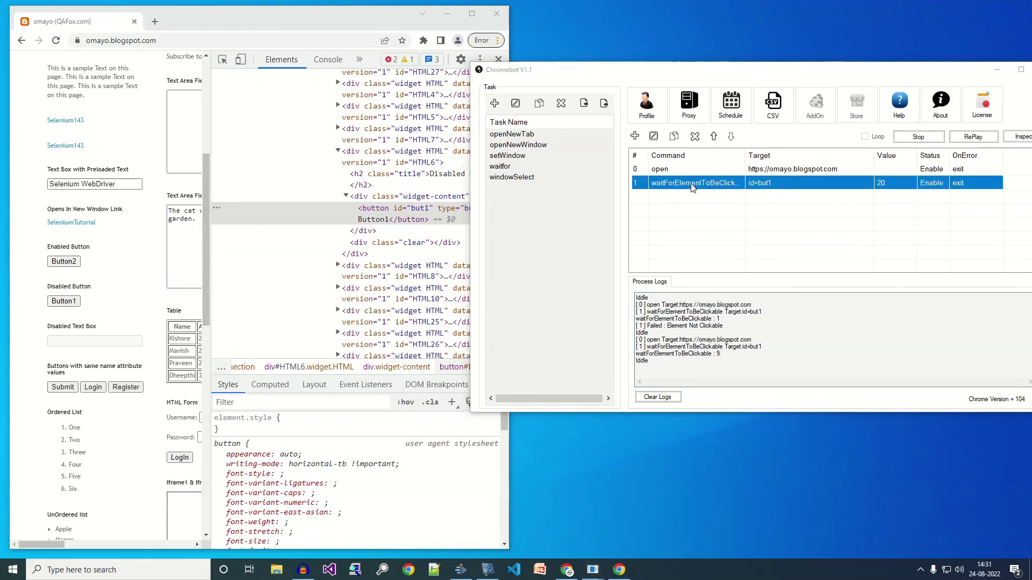
pyautogui.doubleClick(692, 185)
pyautogui.click(606, 220)
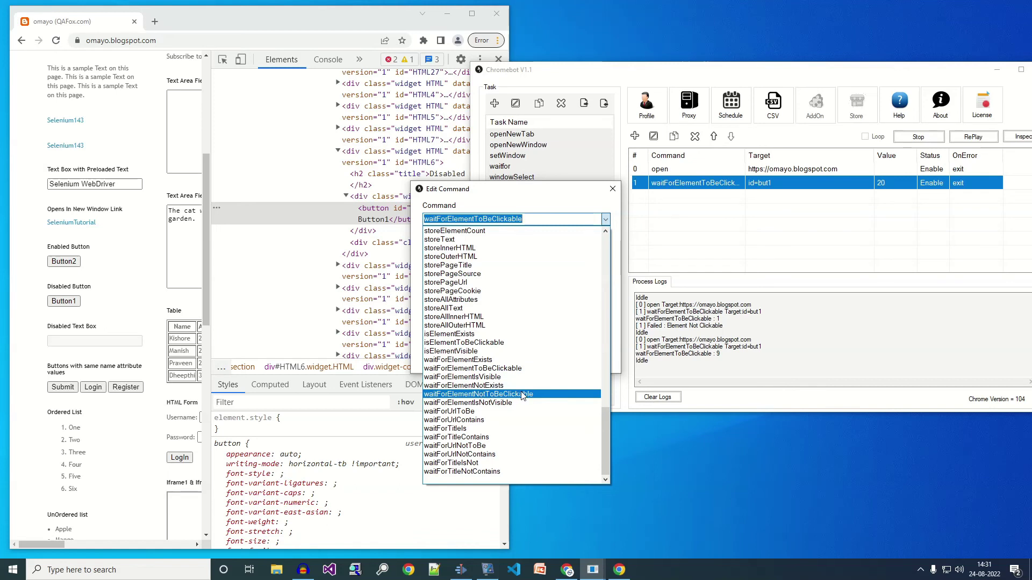
pyautogui.click(515, 411)
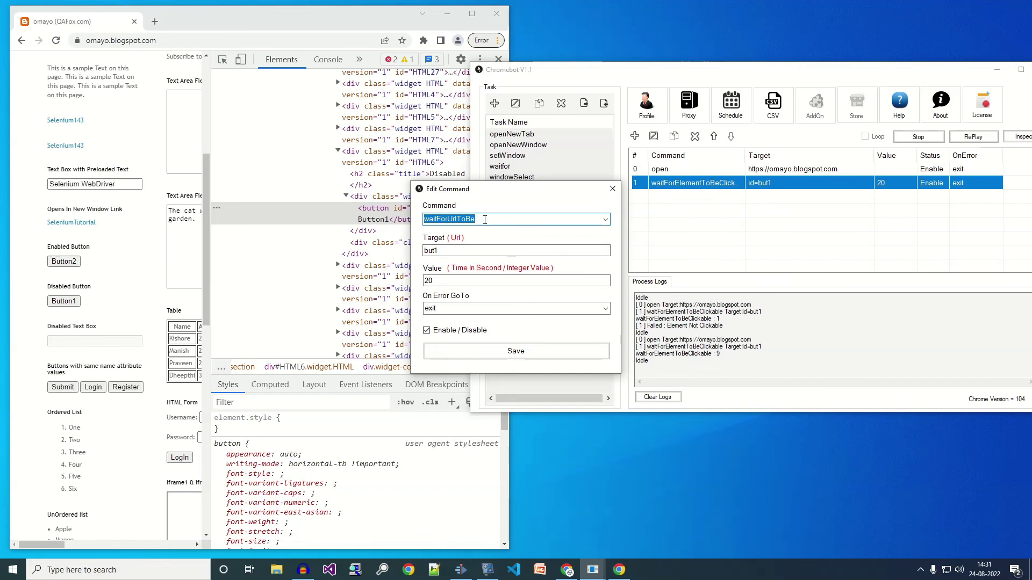
pyautogui.press('Tab')
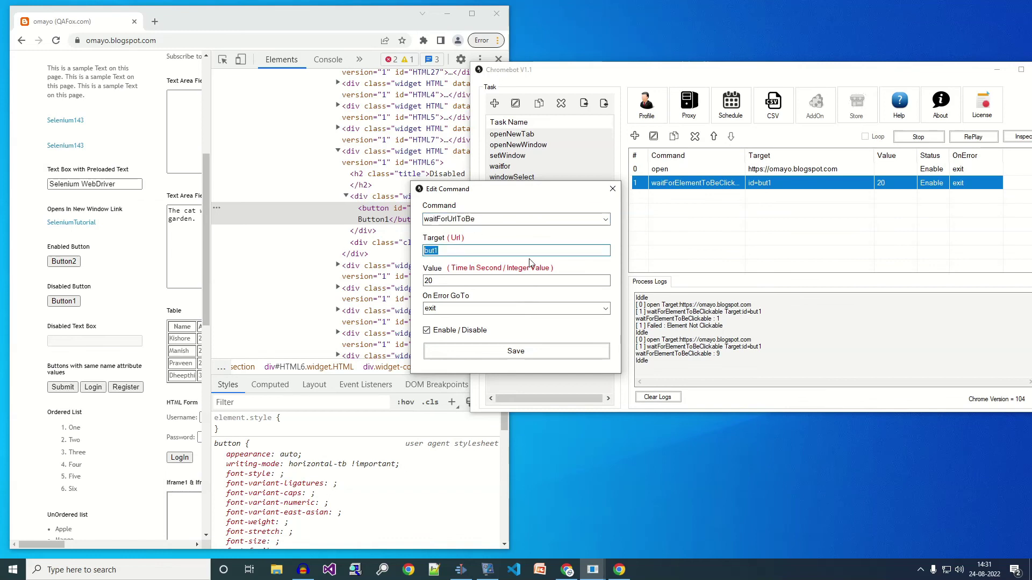
pyautogui.write('https://facebook.com')
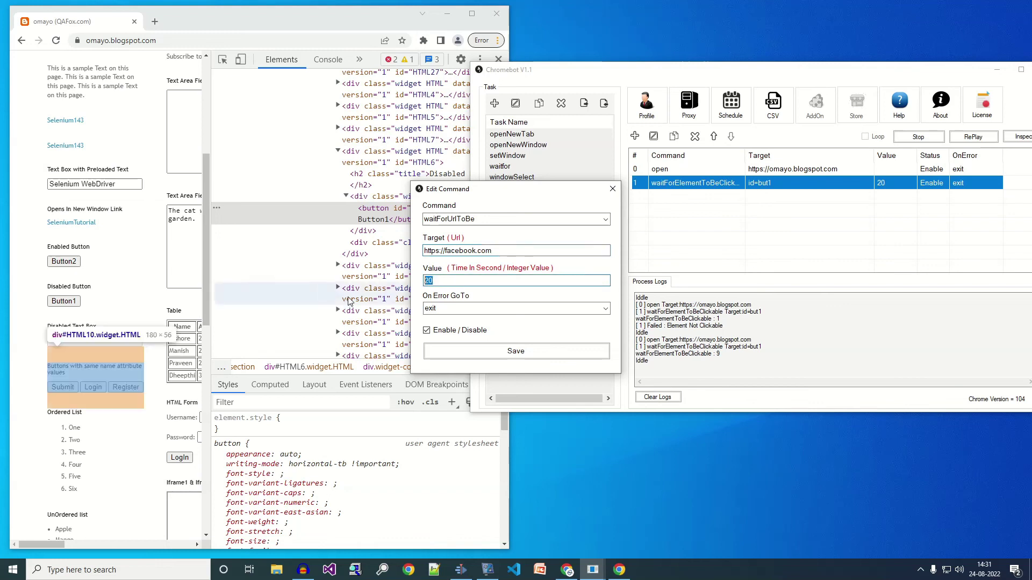
pyautogui.click(514, 355)
pyautogui.click(925, 139)
pyautogui.click(925, 138)
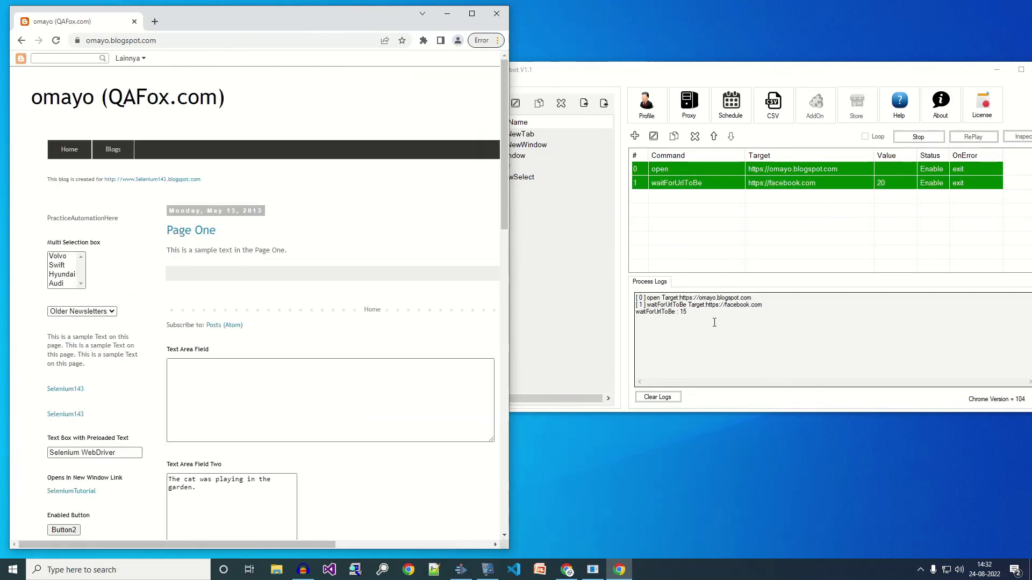
pyautogui.click(653, 318)
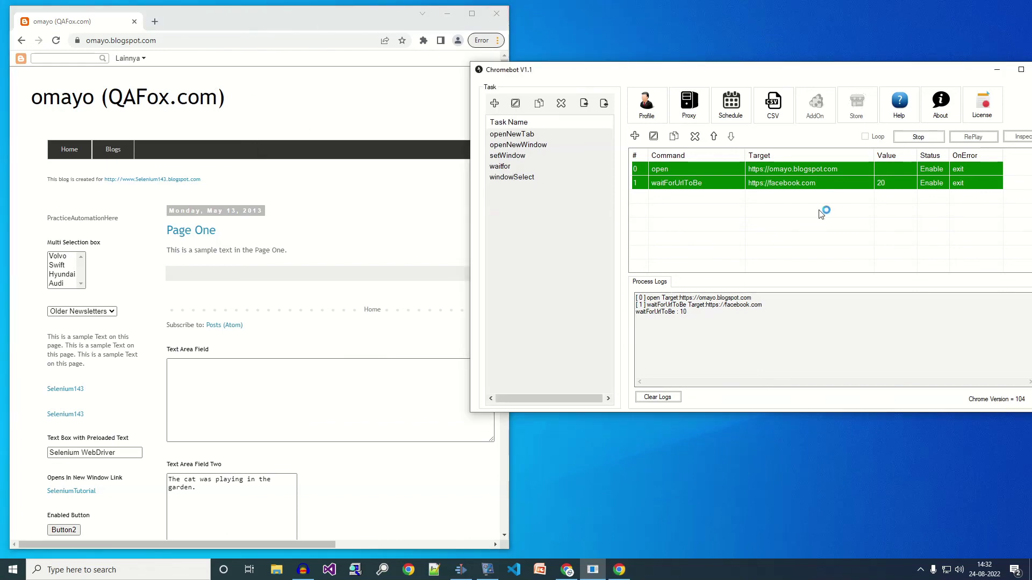
pyautogui.click(786, 186)
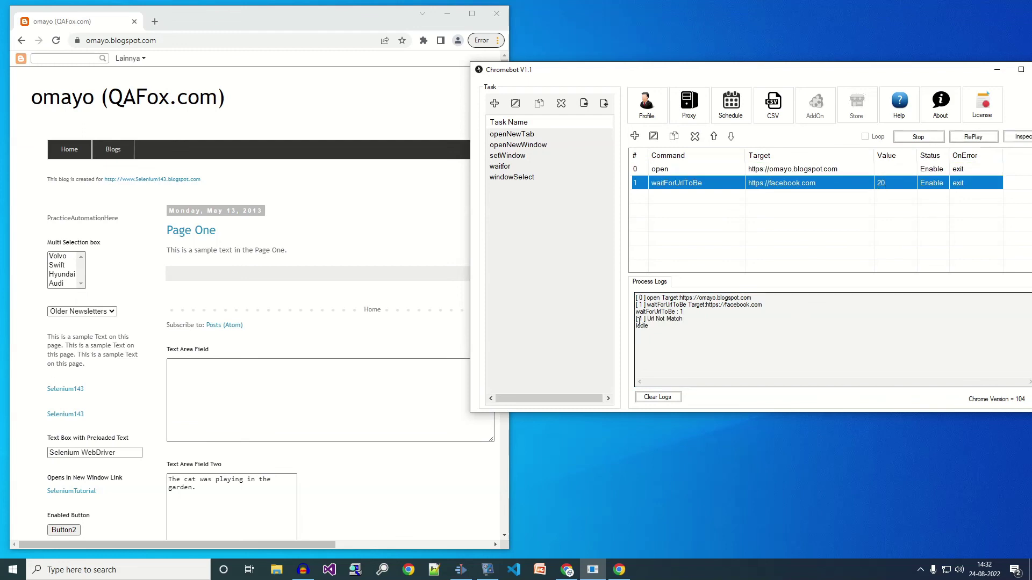
pyautogui.moveTo(641, 318); pyautogui.dragTo(637, 312)
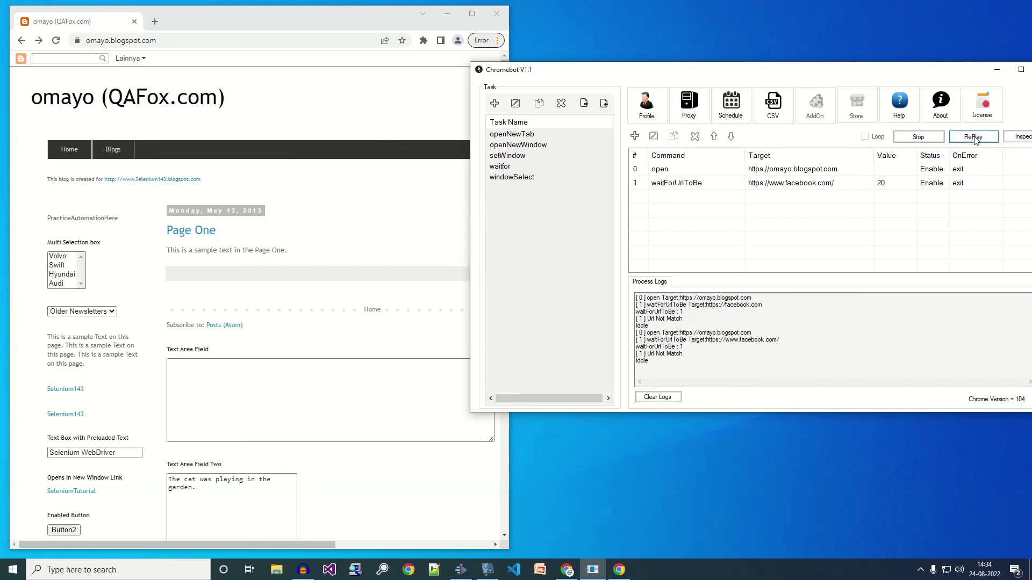
pyautogui.click(171, 41)
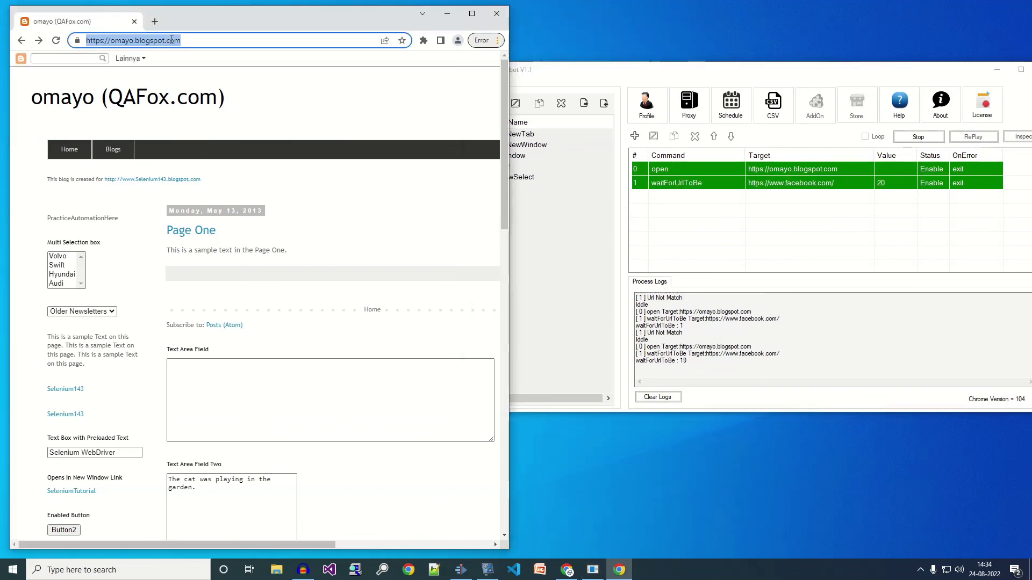
pyautogui.write('https://www.facebook.com/')
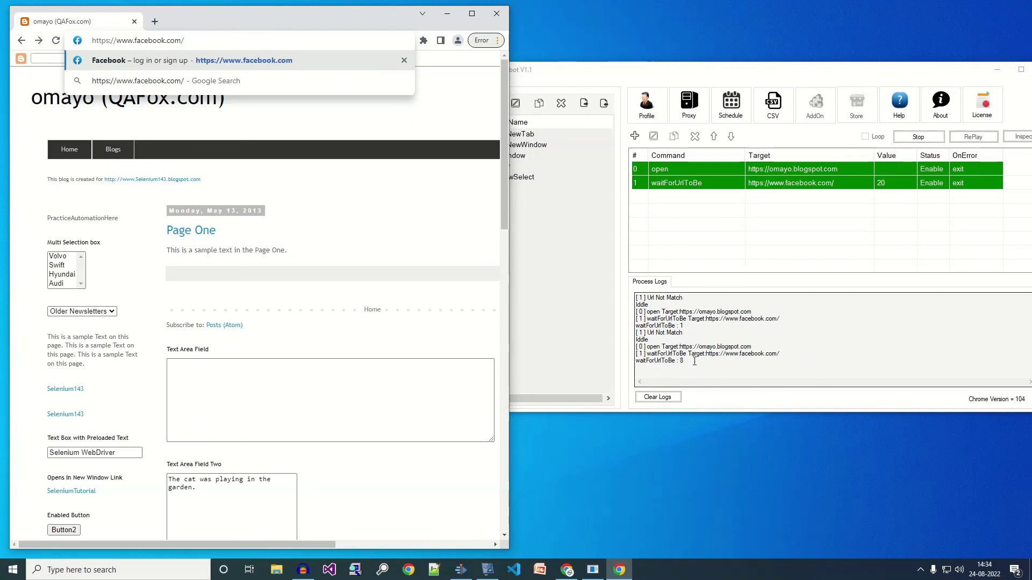
pyautogui.press('Return')
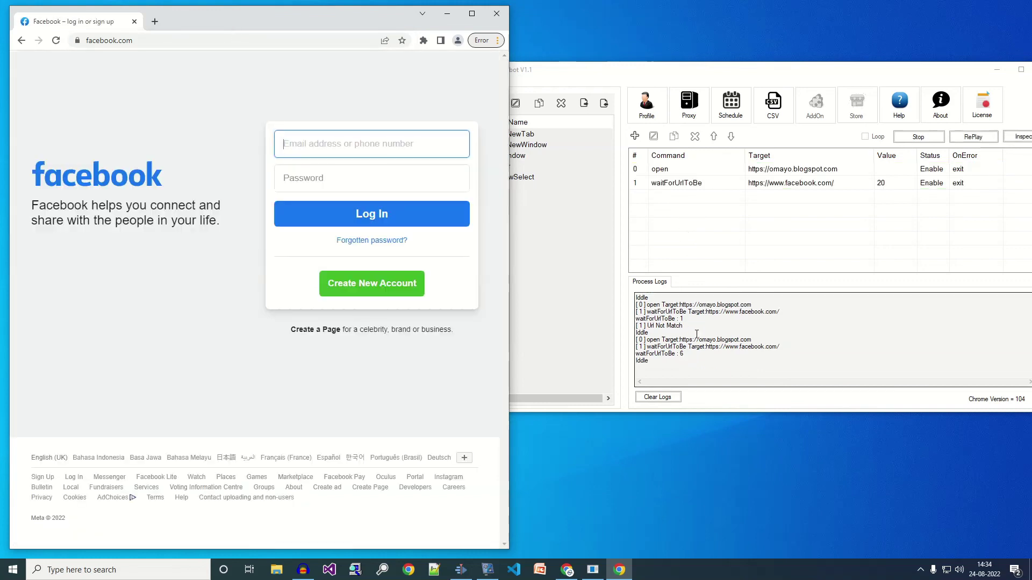
pyautogui.click(657, 359)
pyautogui.moveTo(643, 354); pyautogui.dragTo(684, 354)
pyautogui.click(726, 353)
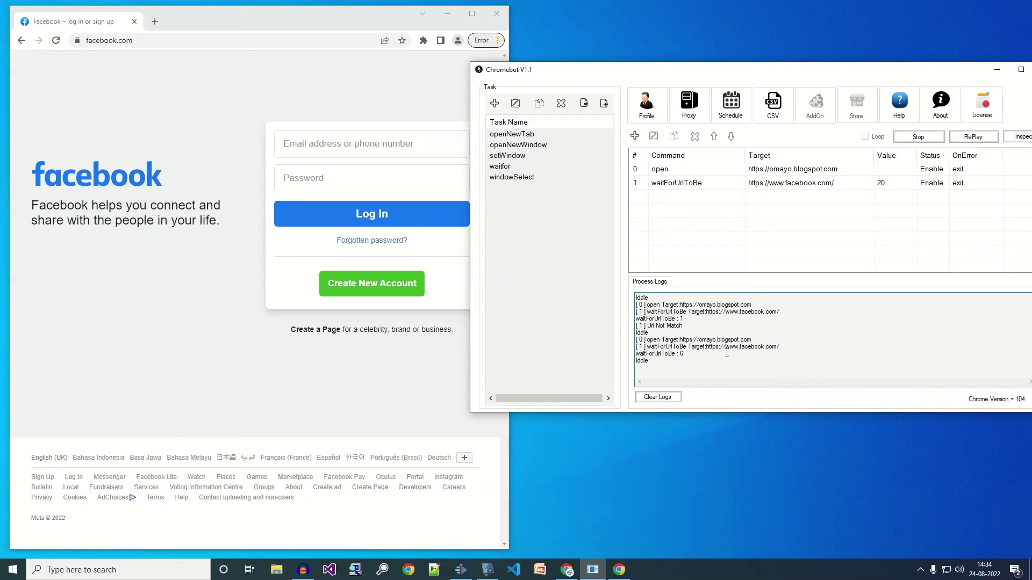
pyautogui.click(834, 204)
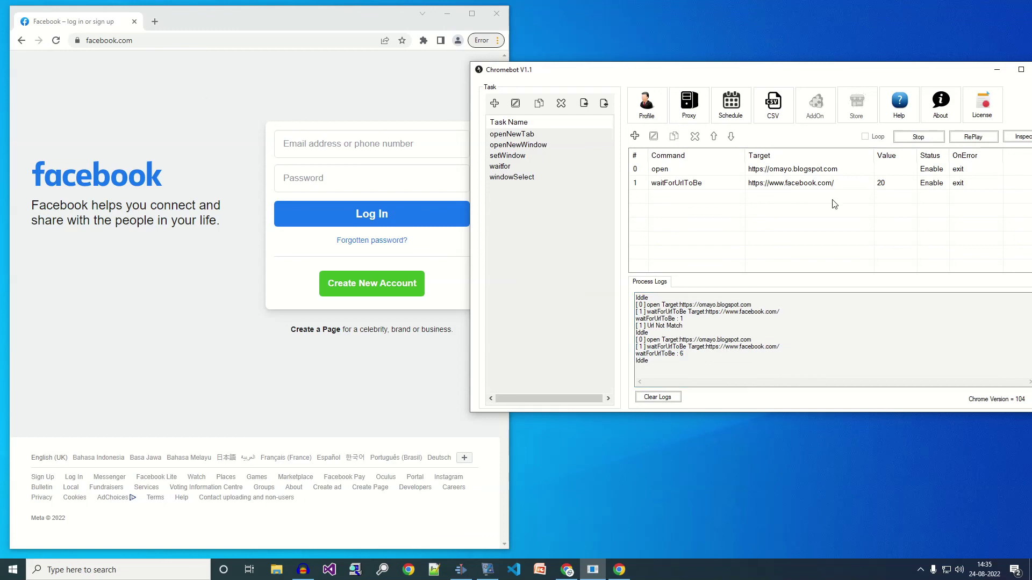